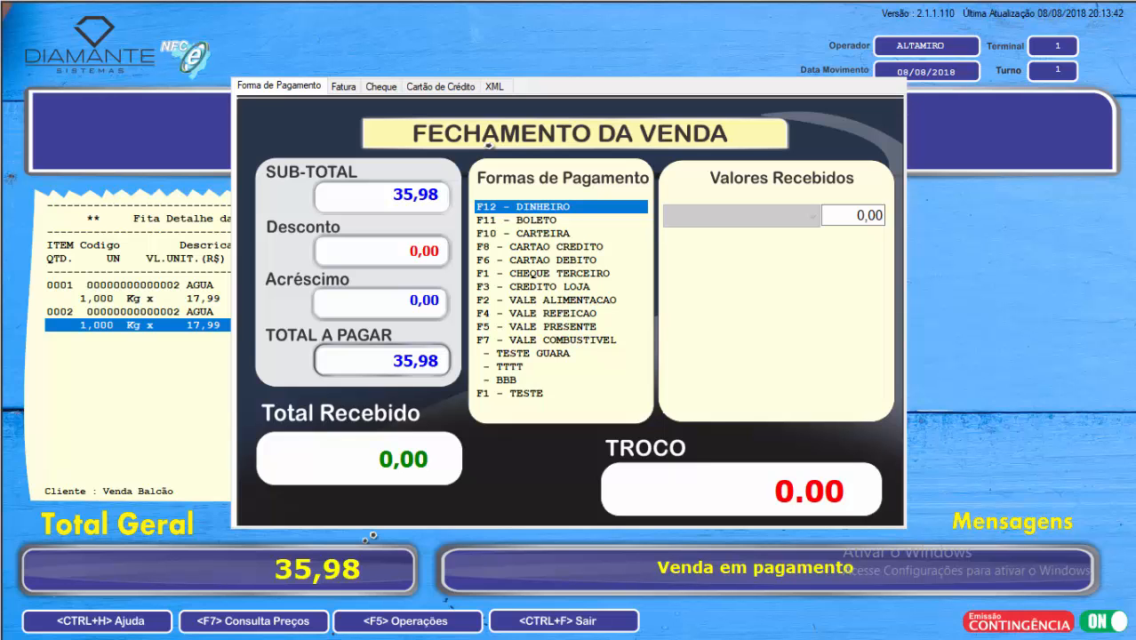
Step: Try to register the full 35,98 payment as BOLETO without a customer on the sale
key(F11)
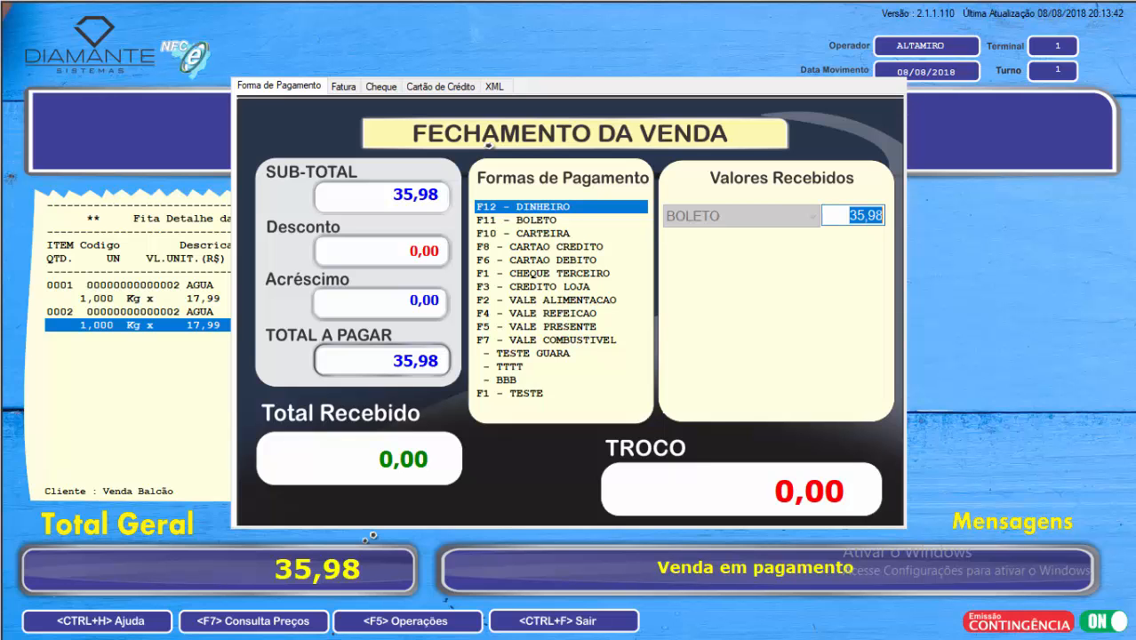
key(Return)
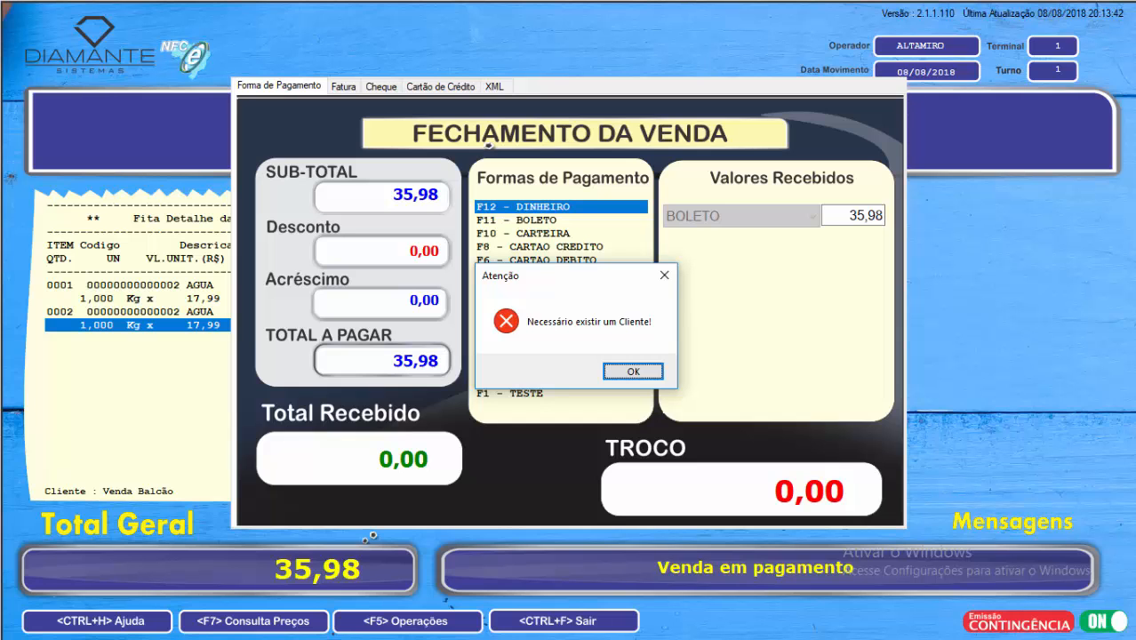
key(Return)
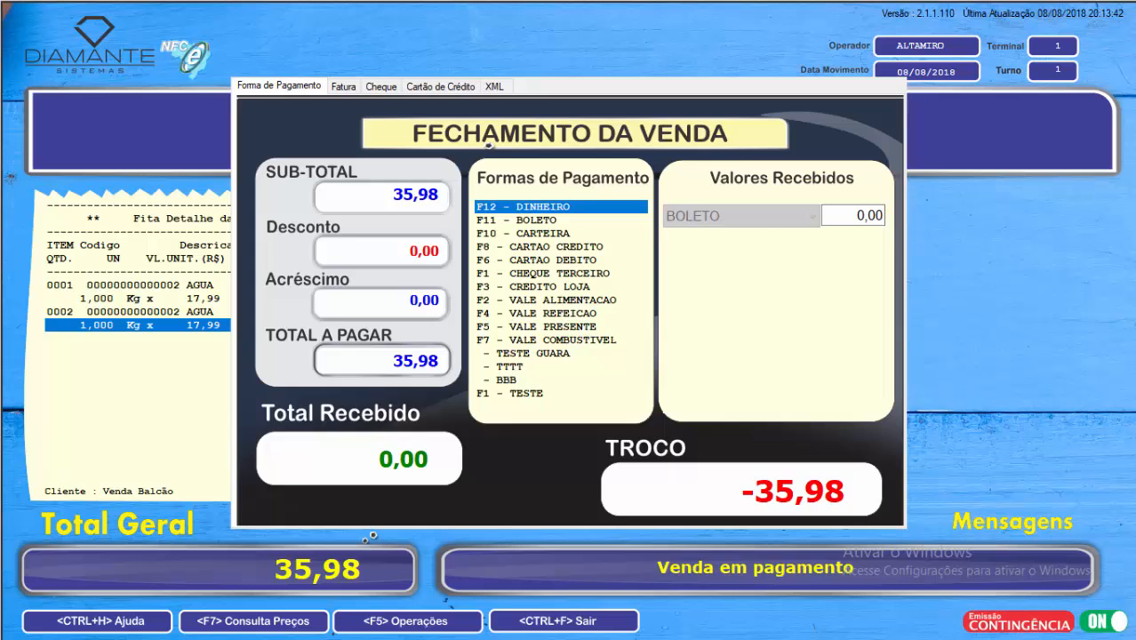
Step: Look up the list of commands available while closing the sale, and close the list
key(Escape)
key(ctrl+h)
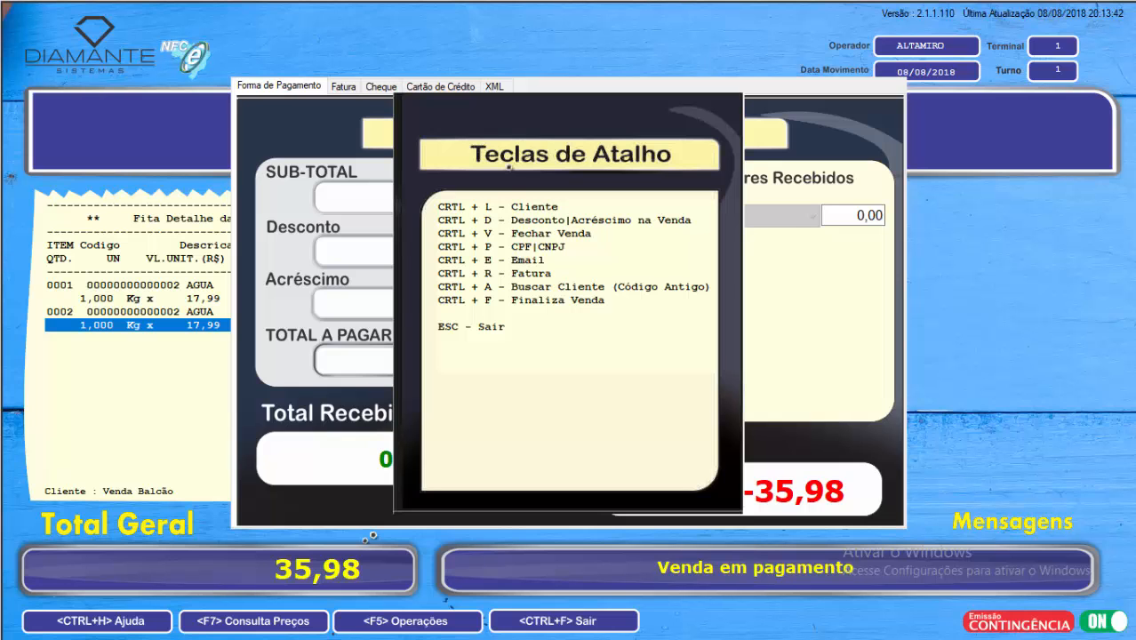
key(Escape)
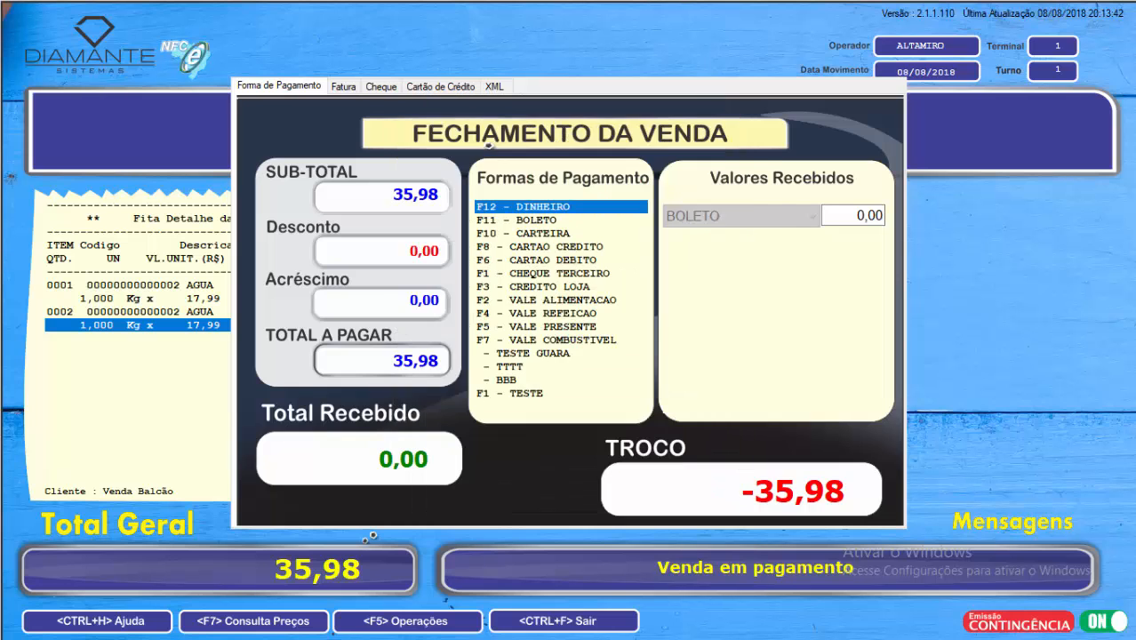
Step: Search the customers for "AL" and assign the matching customer to the 35,98 sale
key(F9)
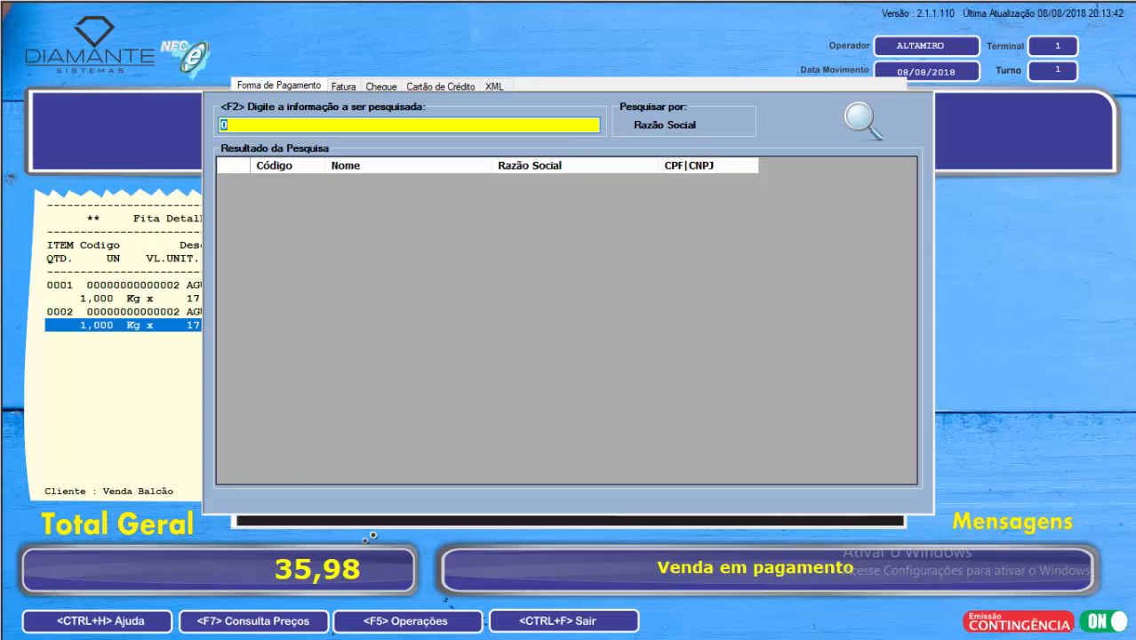
text(AL)
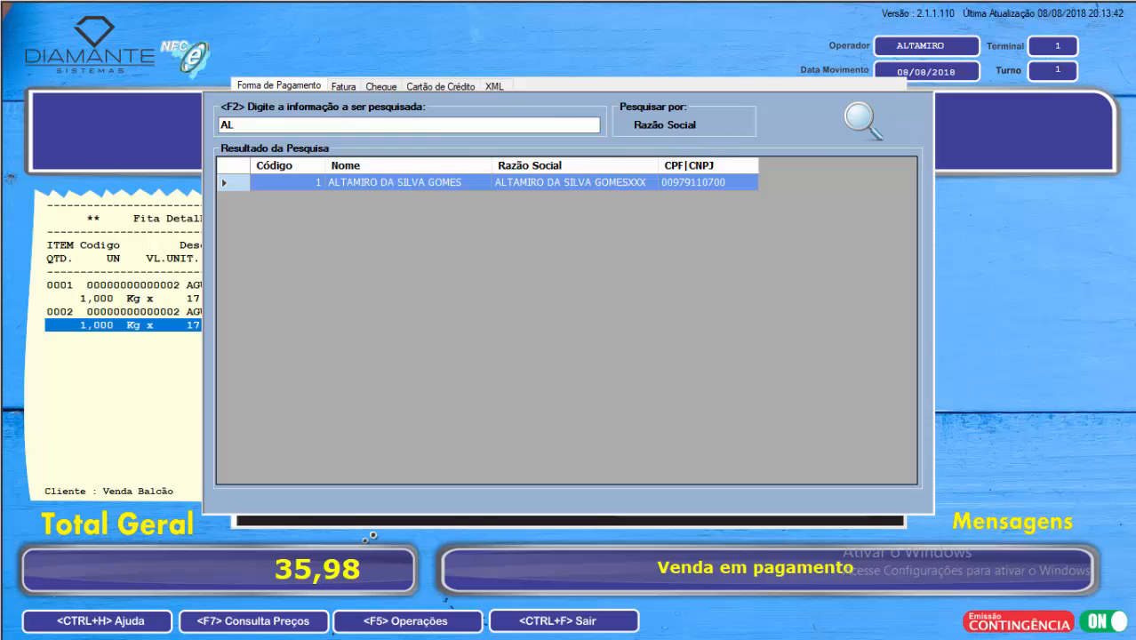
key(Return)
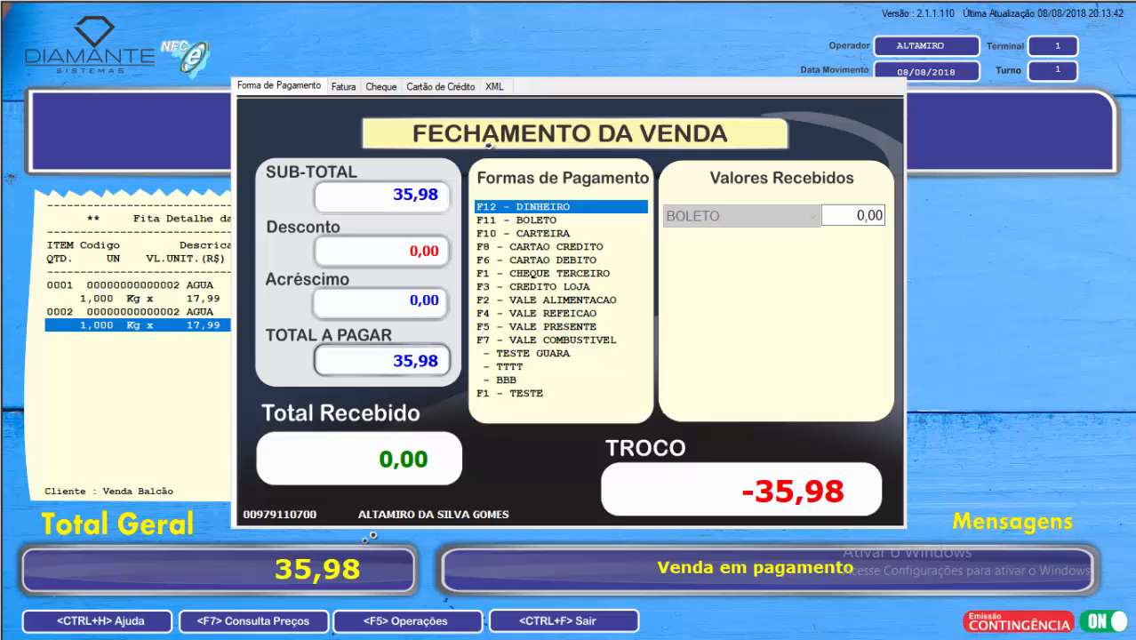
Step: Register the full 35,98 as a BOLETO payment split into 2 installments
key(F11)
key(Return)
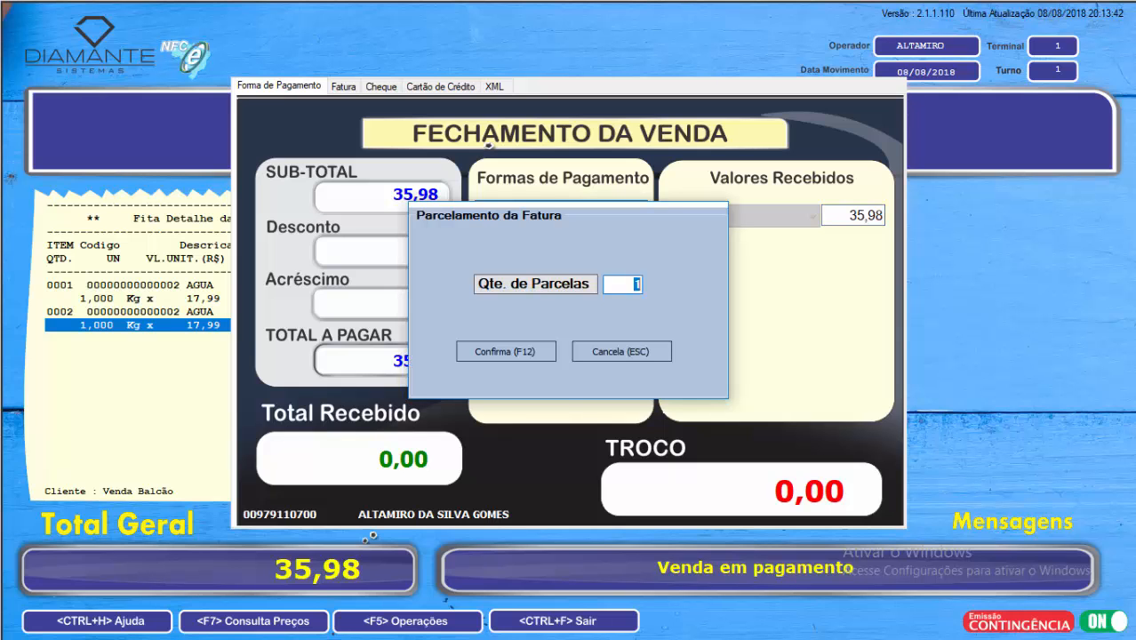
text(2)
key(Return)
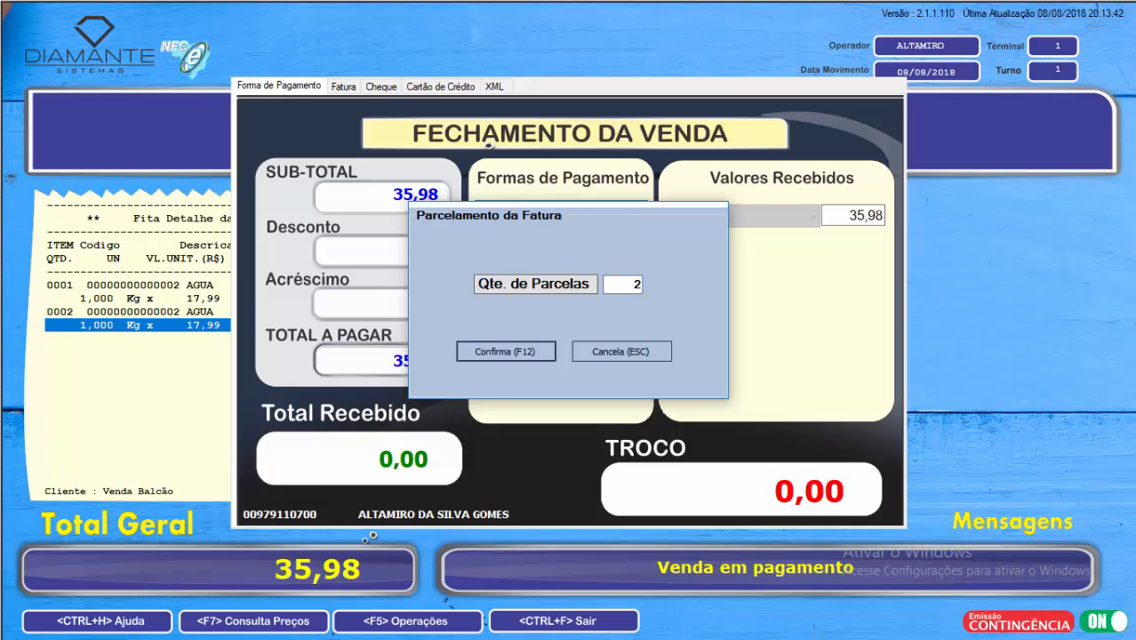
key(Return)
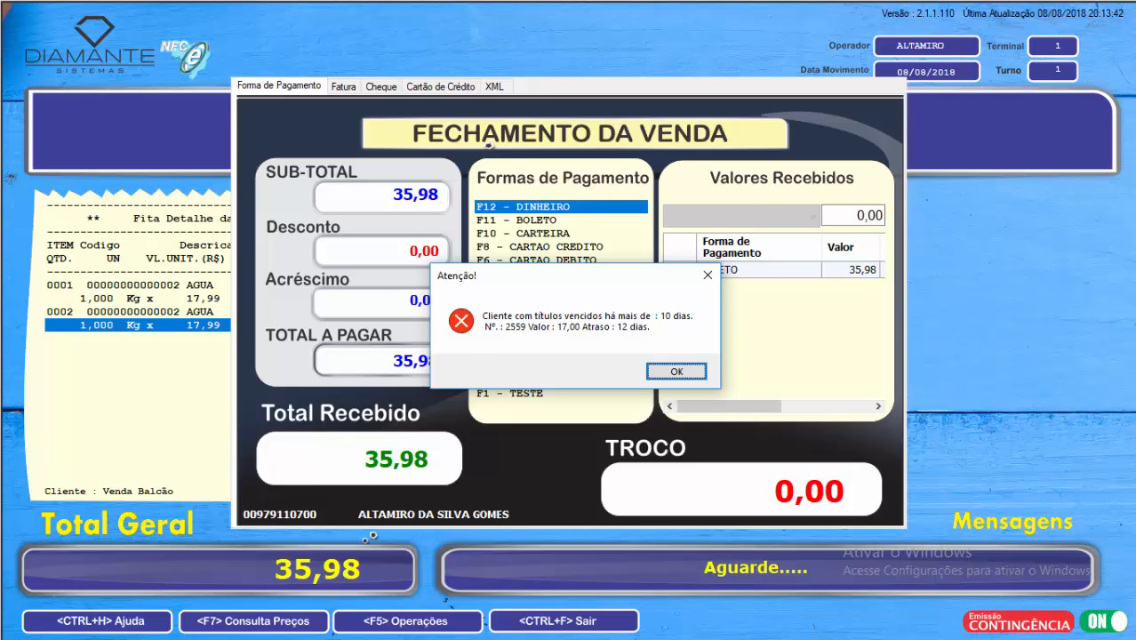
Step: Authorize the BOLETO sale for the customer with overdue titles as the ADMIN user, entering the account password
key(Return)
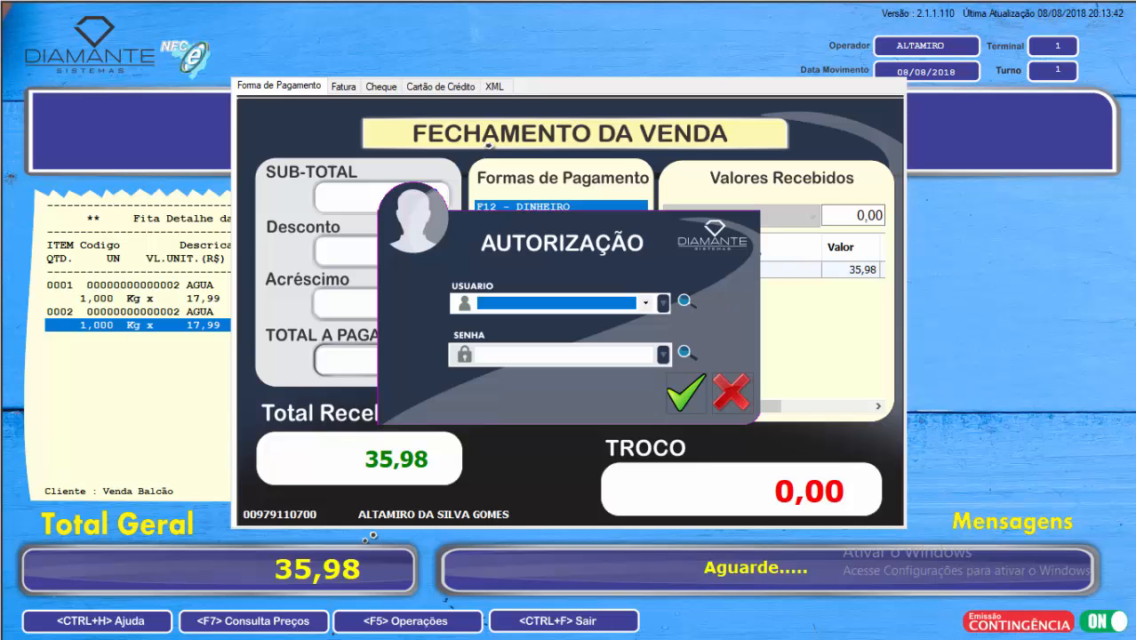
key(Down)
key(Return)
text(1234)
key(Return)
key(Down)
key(Tab)
text(1234)
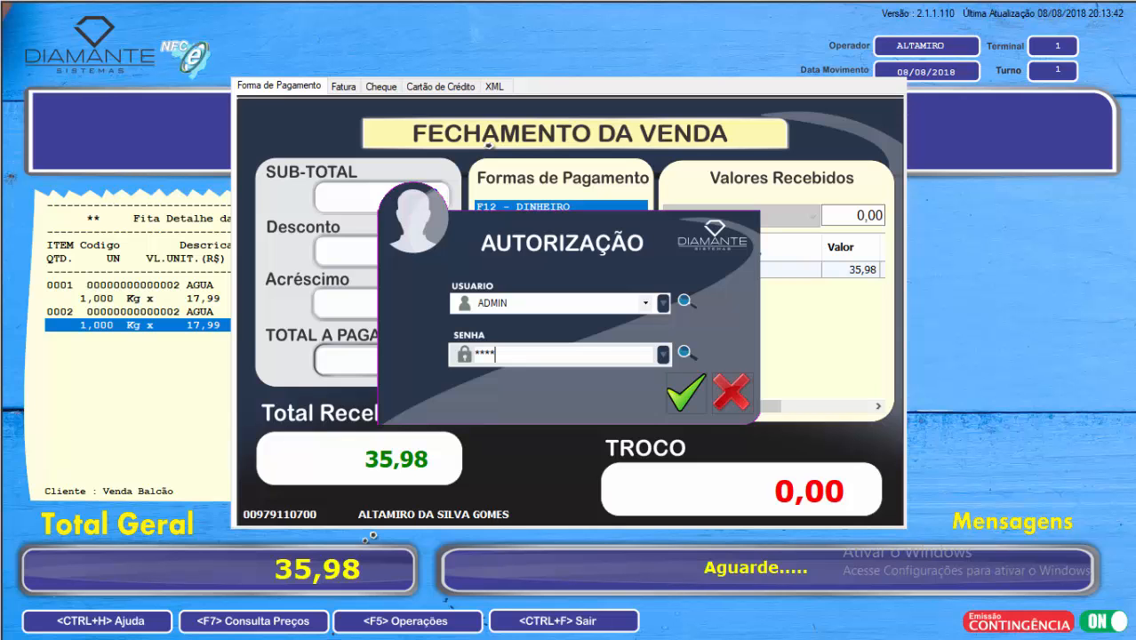
key(Return)
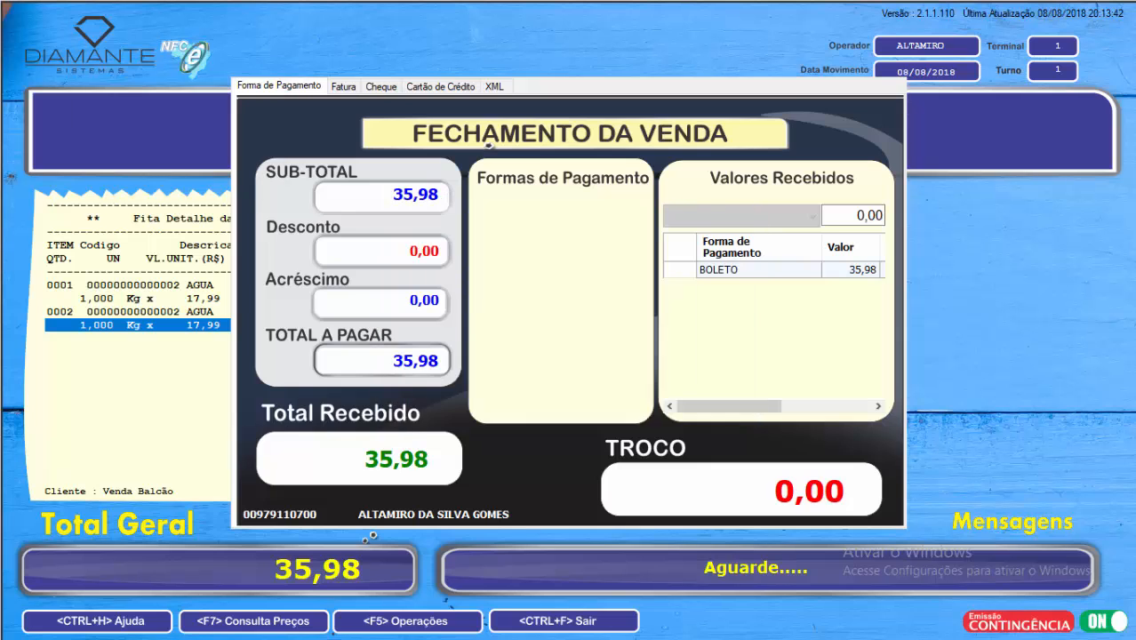
Step: Dismiss the post-sale prompts, including the open cash drawer notice, to finish the 35,98 sale
key(Escape)
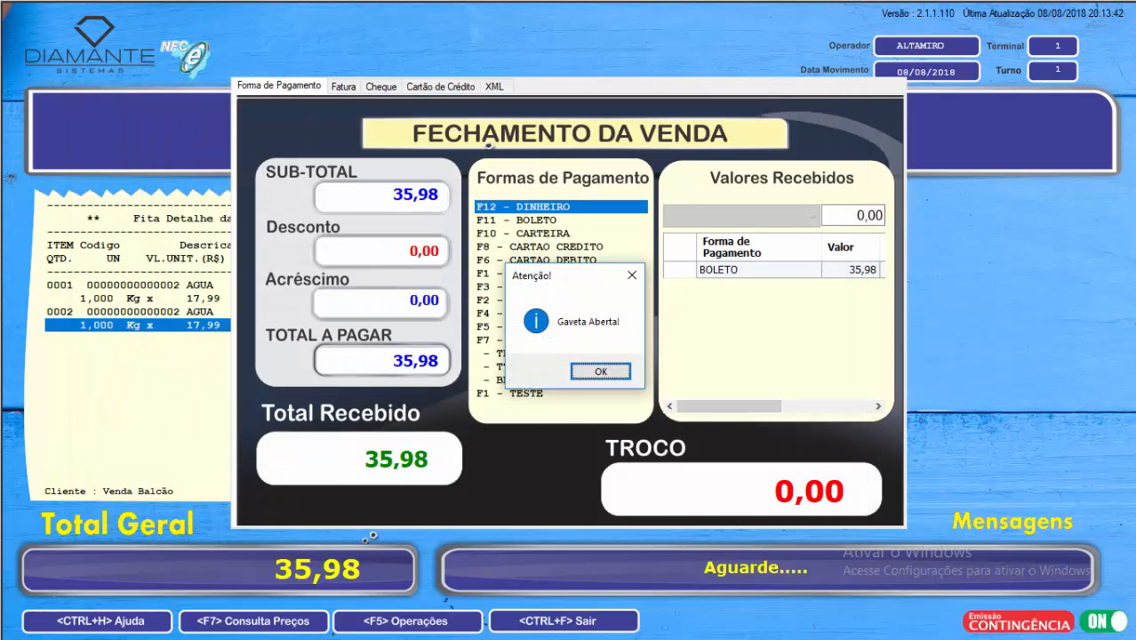
key(Return)
key(Escape)
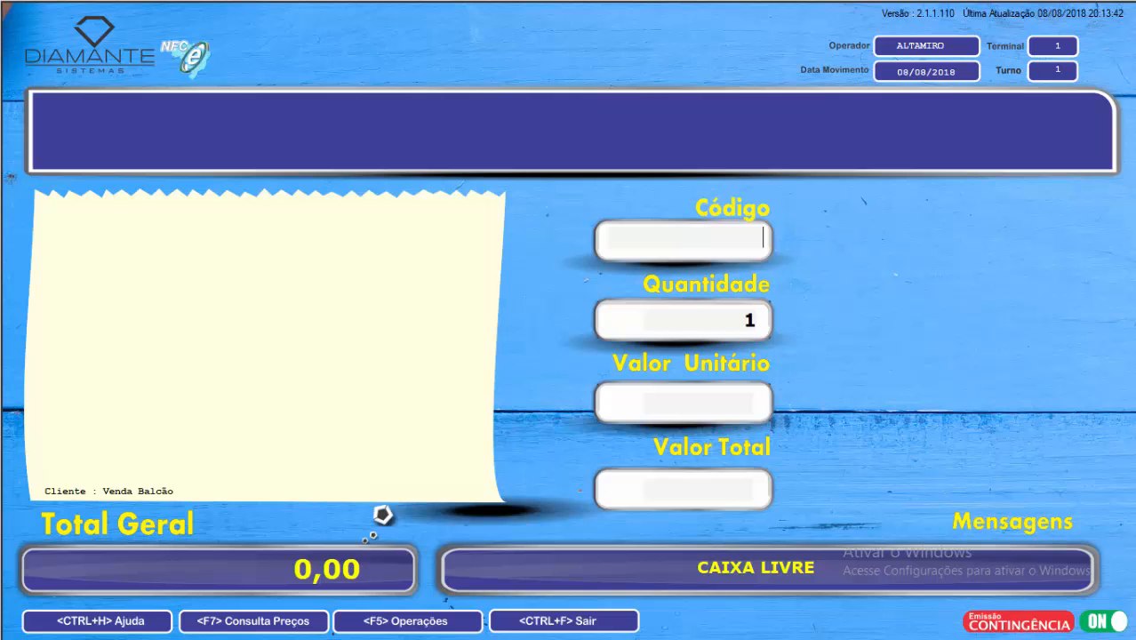
Step: Start a new sale with product code 2 (AGUA) entered twice
text(2)
key(Return)
text(2)
key(Return)
key(Return)
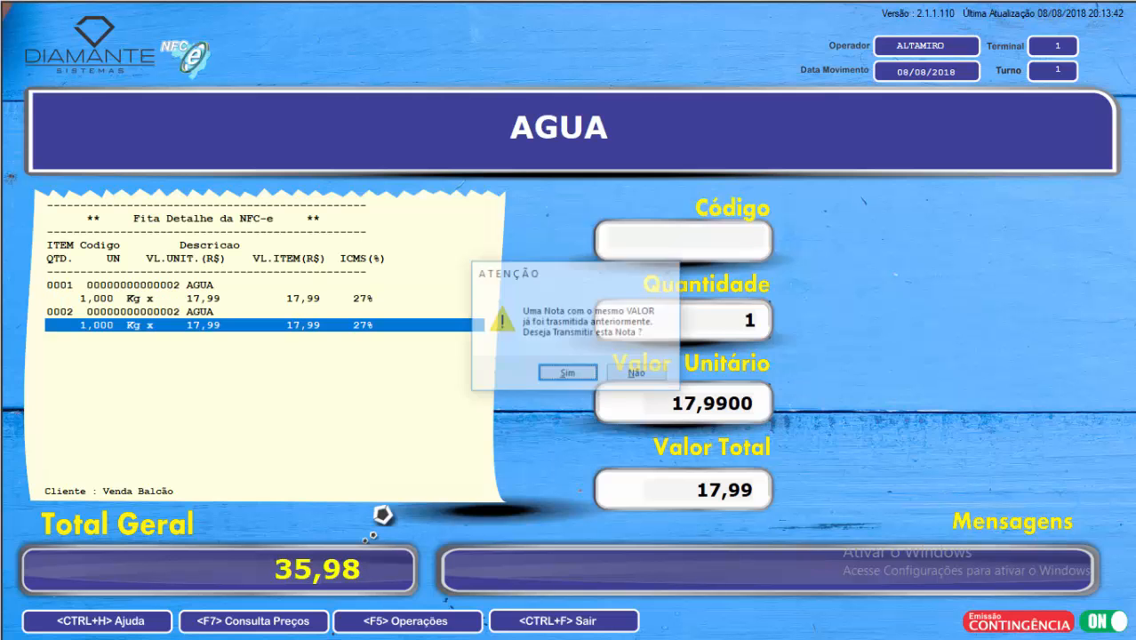
Step: Start closing the sale, accept transmitting a note with a repeated value, and return to item entry
key(Right)
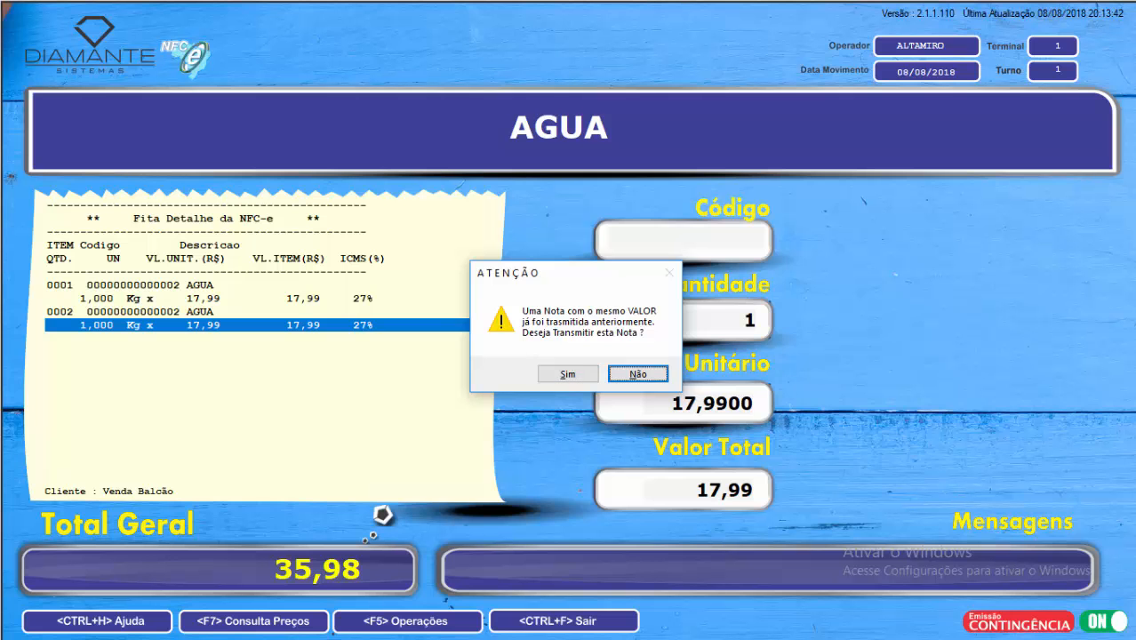
key(Left)
key(Return)
key(Escape)
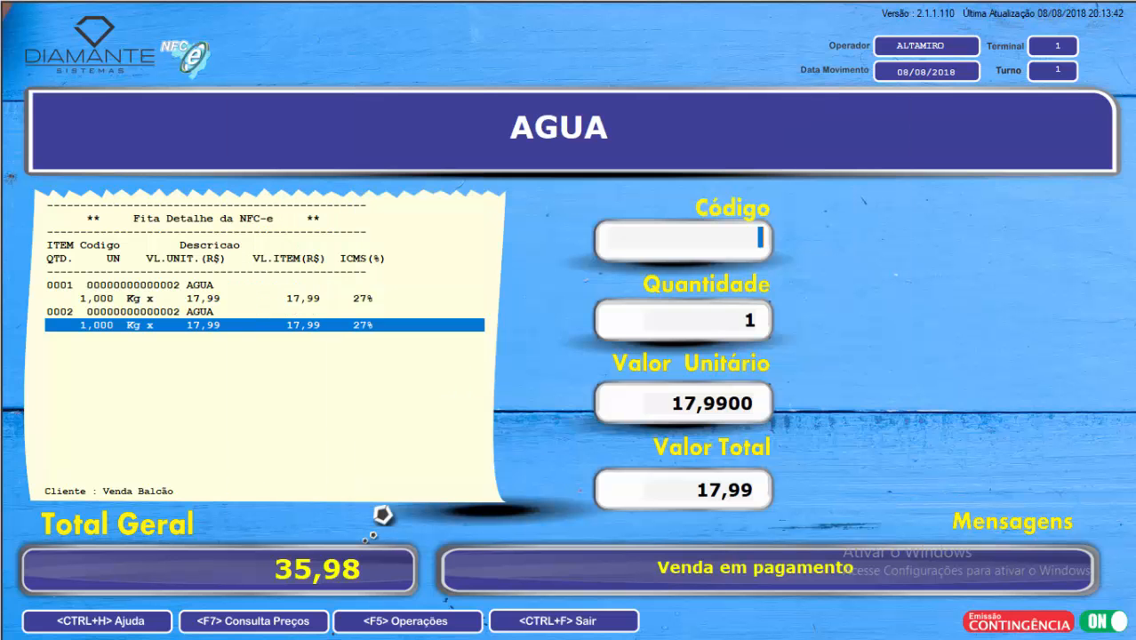
Step: Add the product with code 1 to the sale and begin closing the sale
text(1)
key(Return)
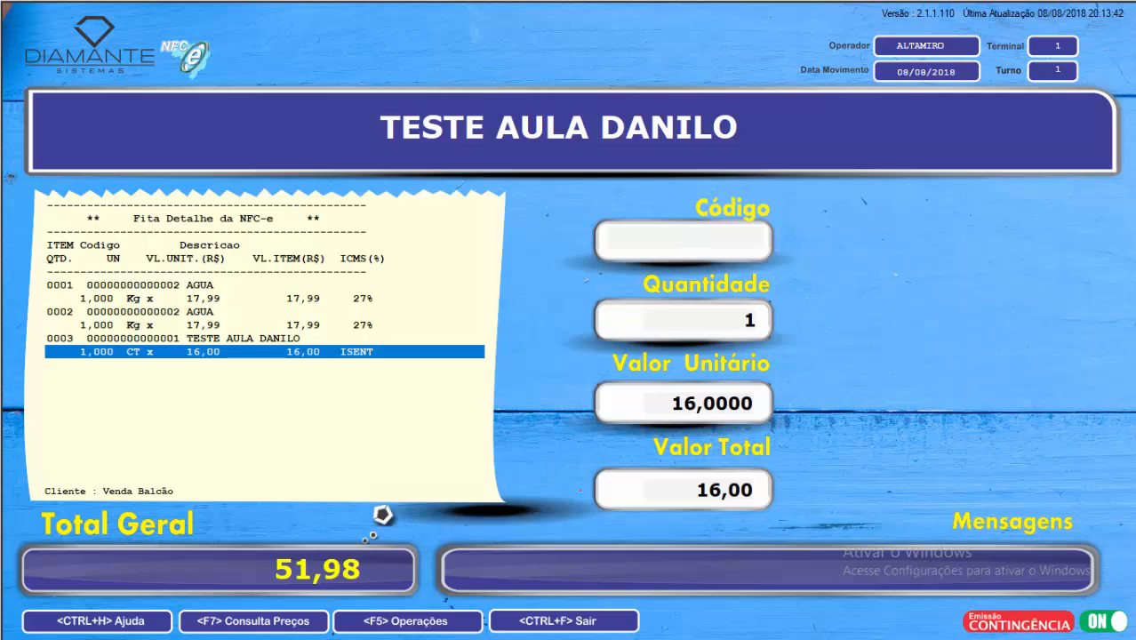
key(F12)
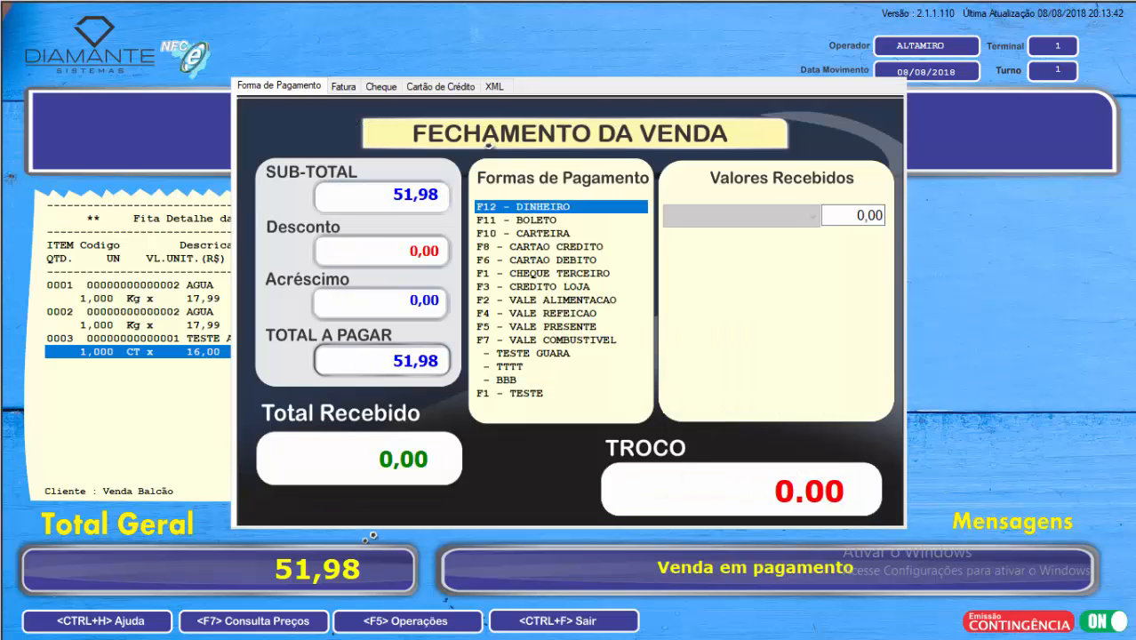
Step: Search the customers for "AL" and assign the matching customer to the new 51,98 sale
key(F10)
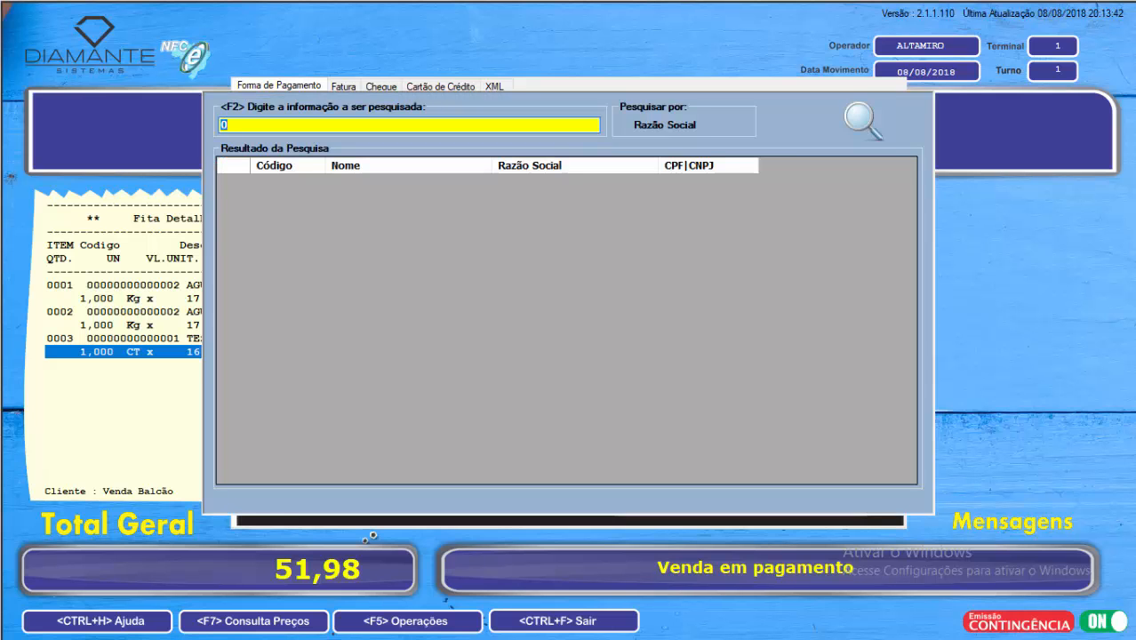
text(AL)
key(Return)
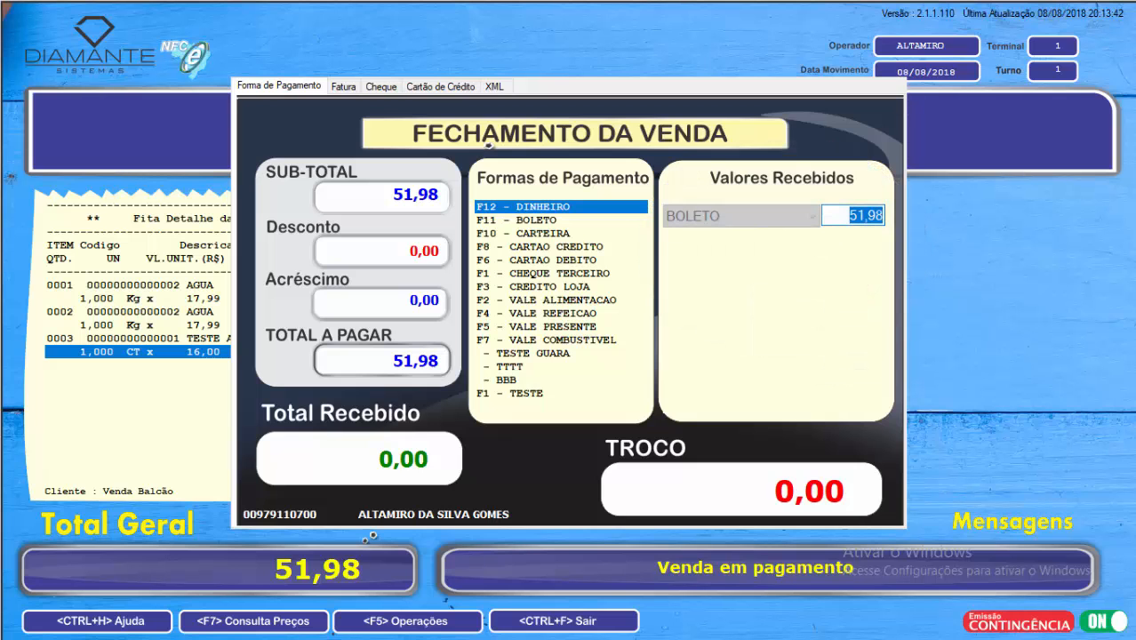
Step: Register 30,00 of the total as a BOLETO payment in 1 installment
text(30)
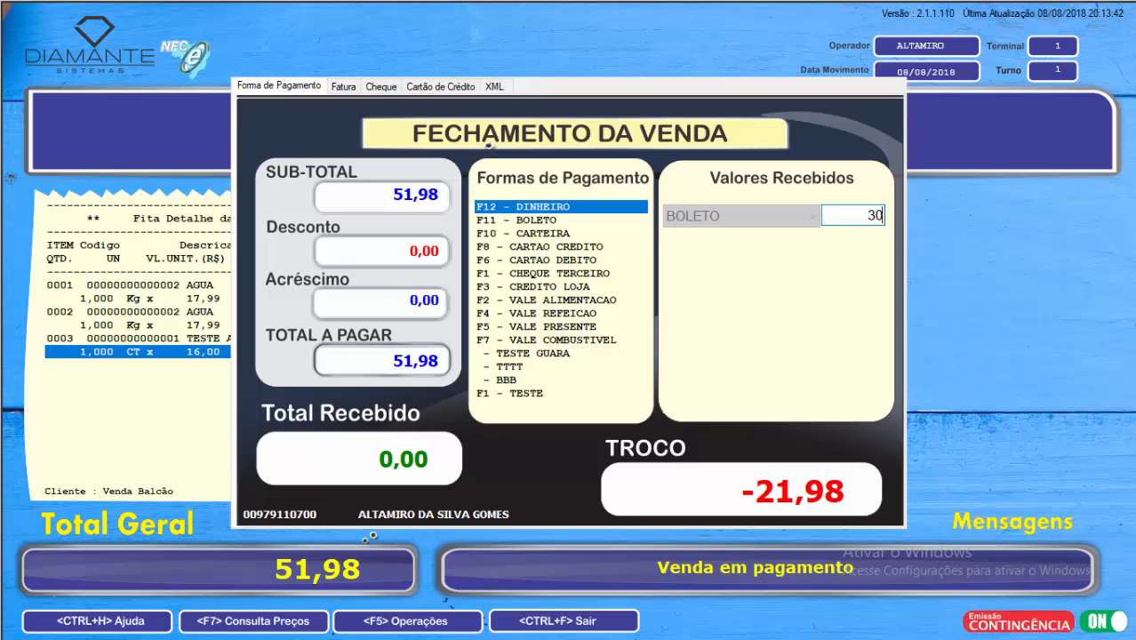
key(Return)
key(Return)
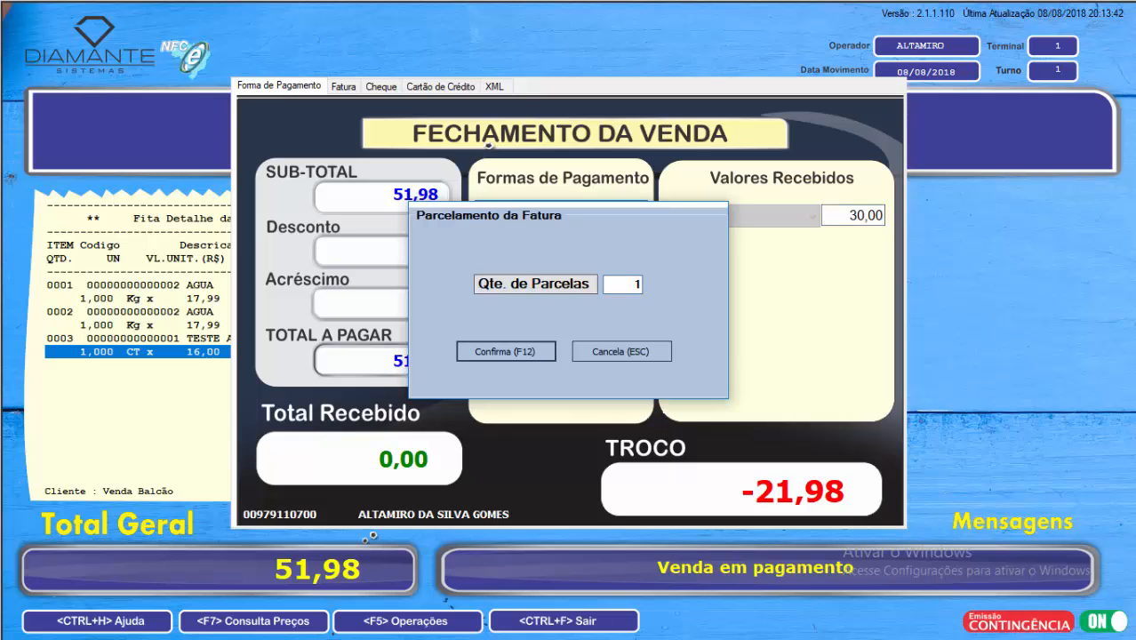
key(Return)
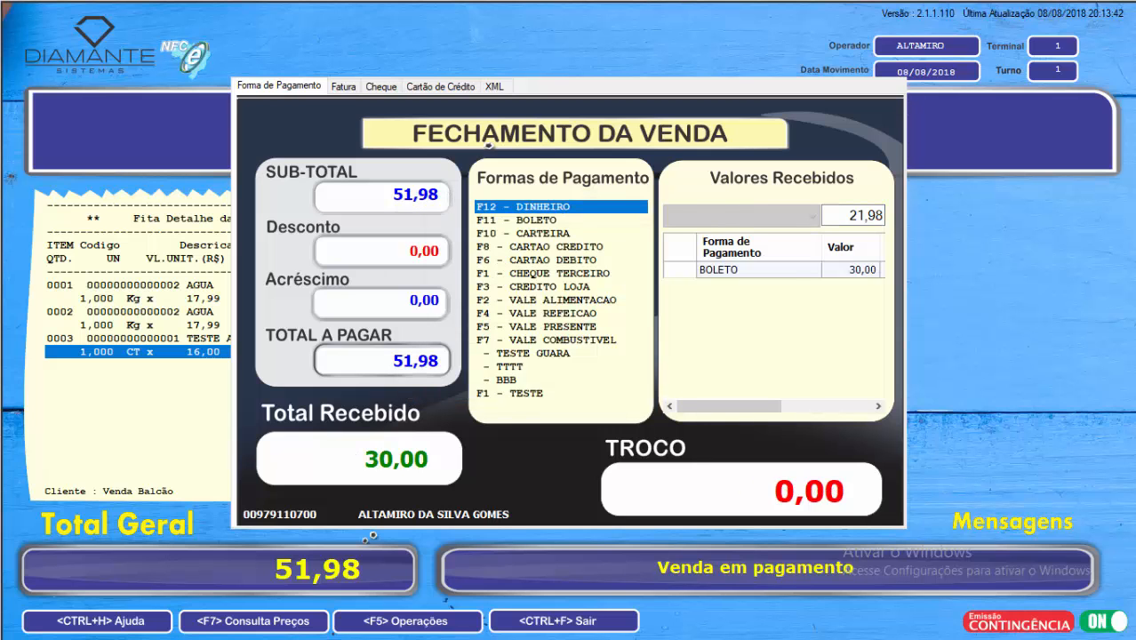
Step: Register a DINHEIRO payment of 25,00 for the rest of the sale
key(F12)
text(25)
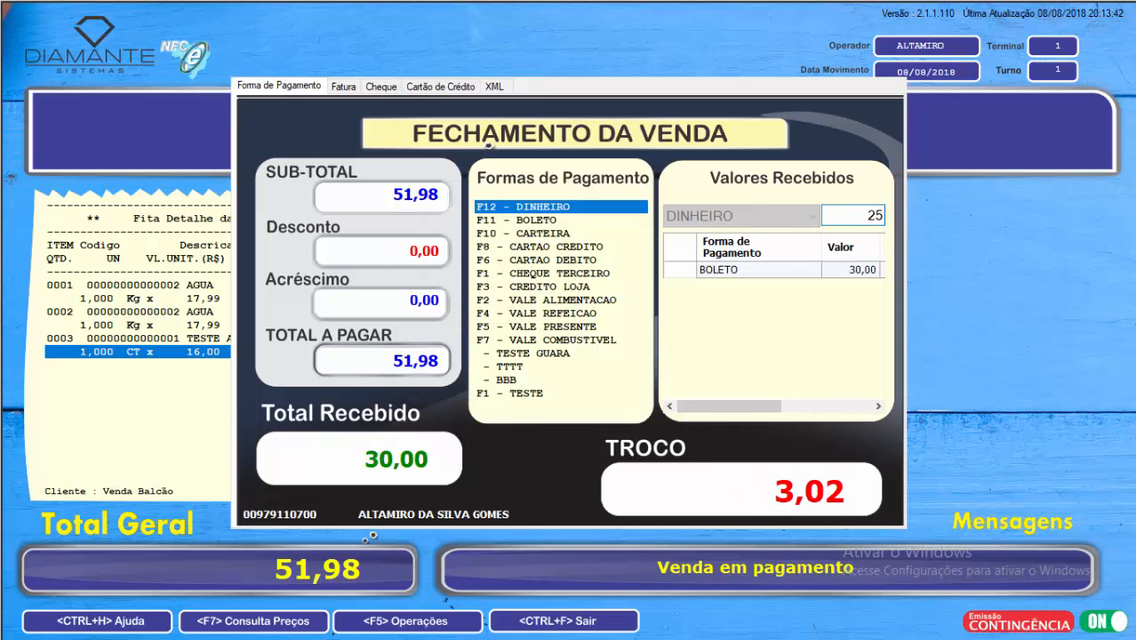
key(Return)
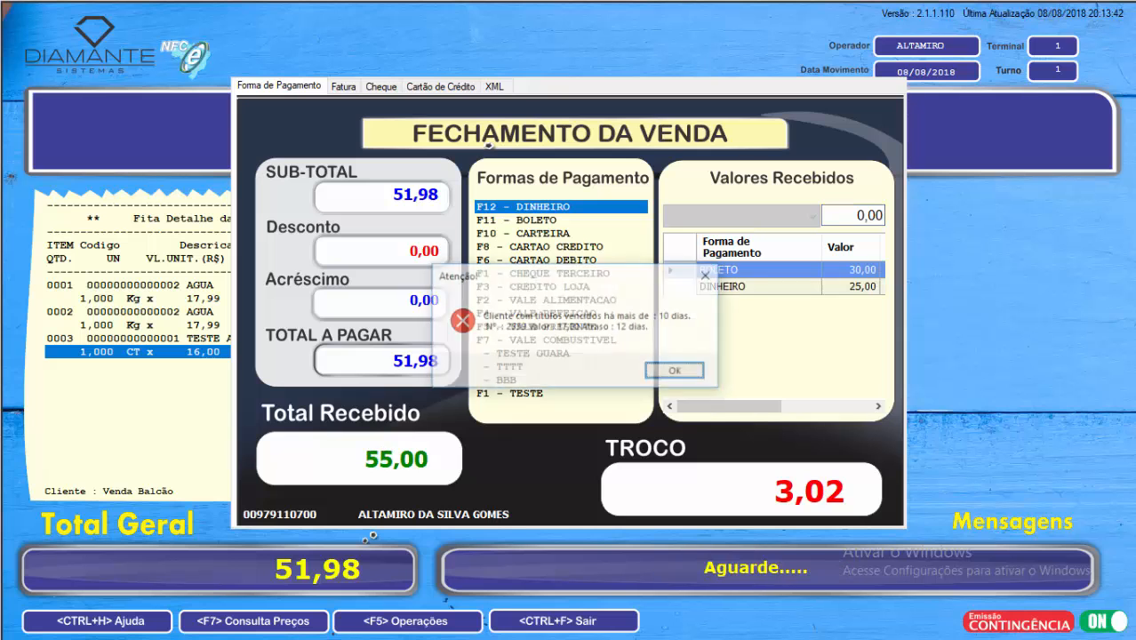
Step: Try to authorize the sale for the customer with overdue titles by choosing a user and entering the account password
key(Return)
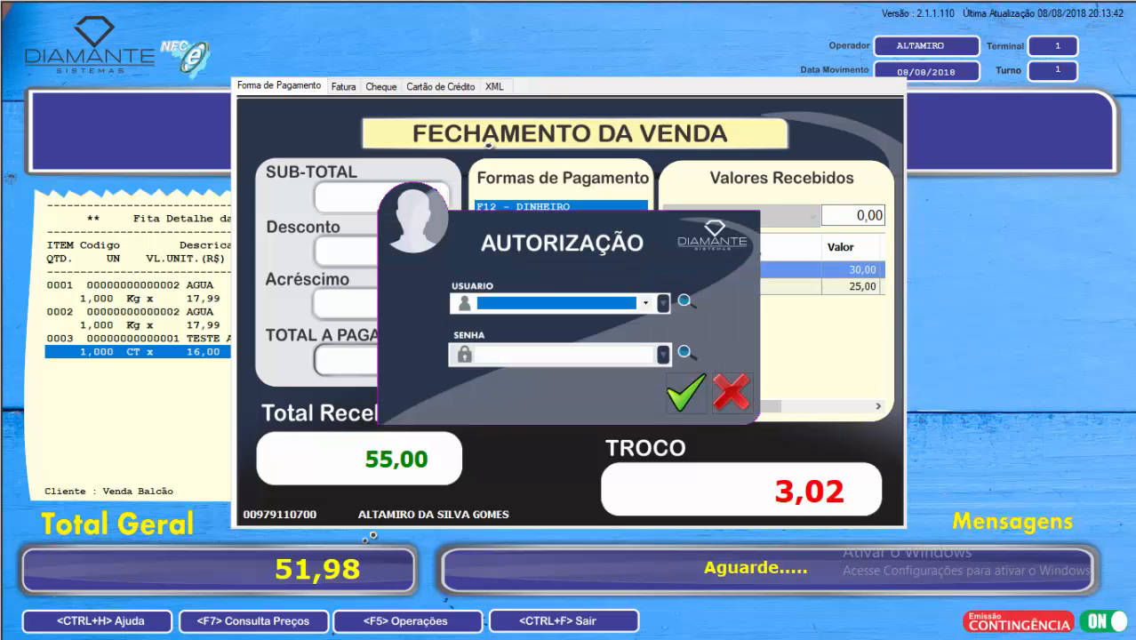
key(Tab)
key(shift+Tab)
key(Down)
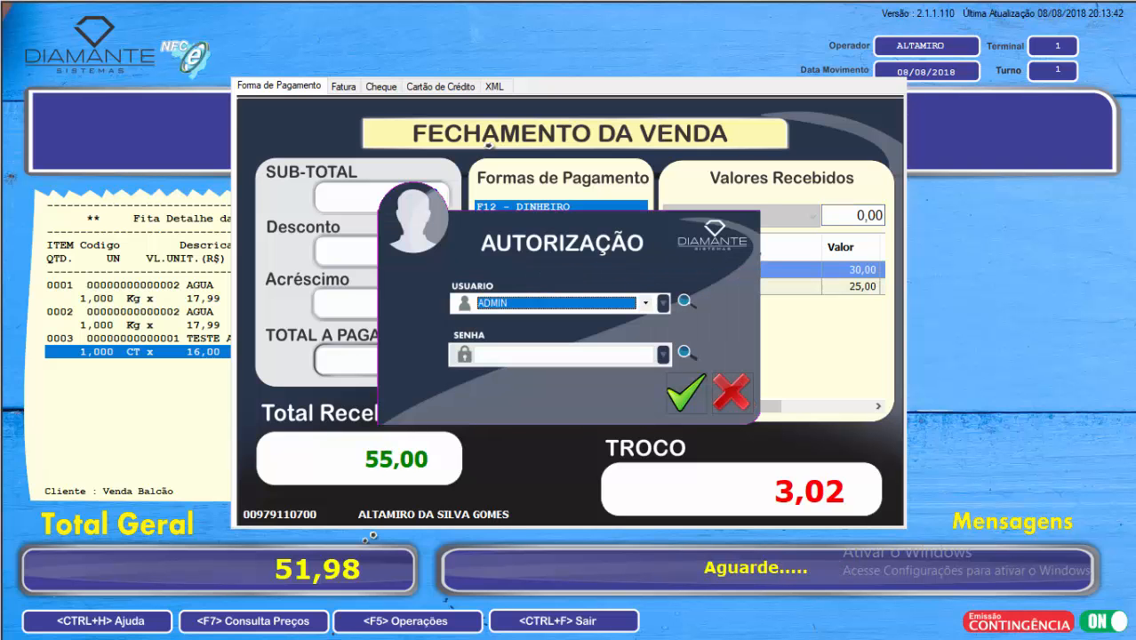
key(Tab)
text(****)
key(Return)
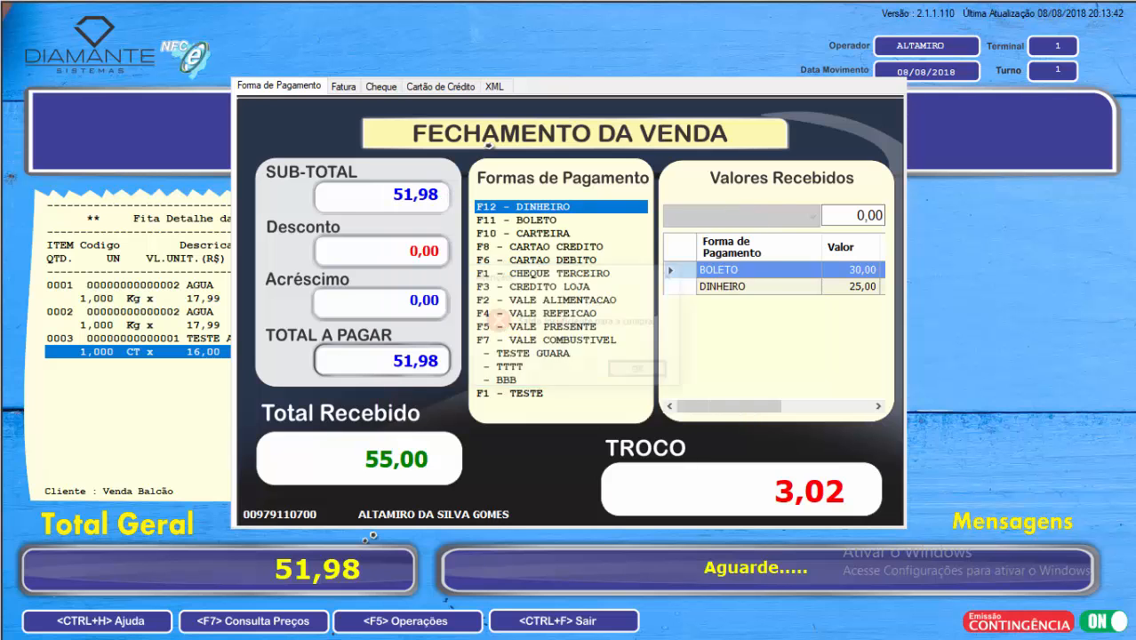
key(Return)
Step: Authorize the 51,98 sale as the ADMIN user with the account password
key(Down)
key(Tab)
text(****)
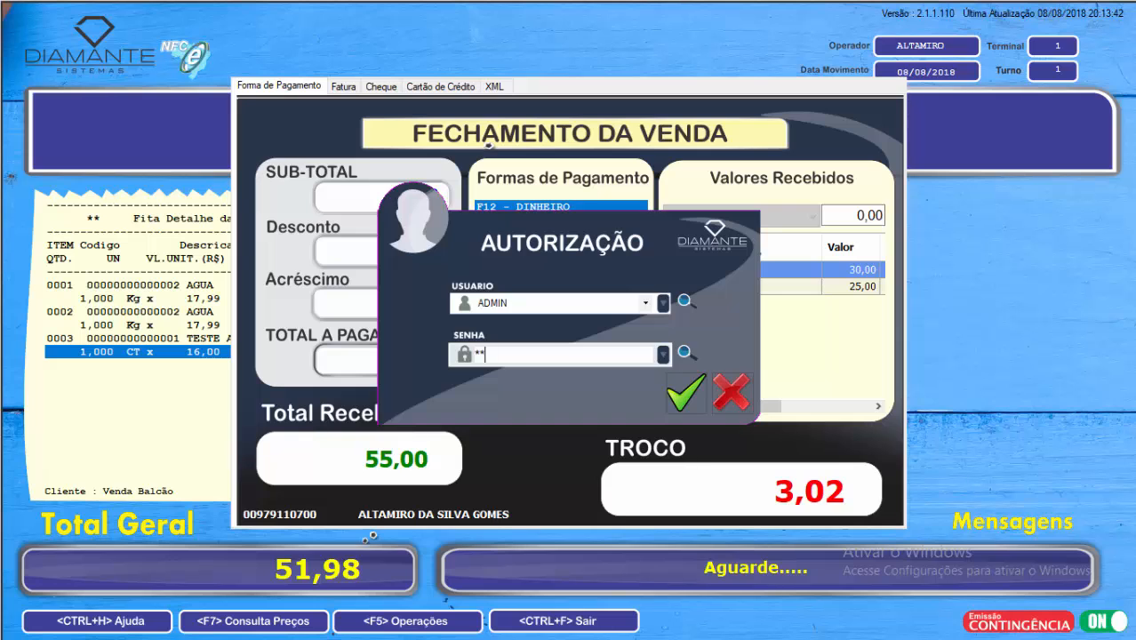
key(Return)
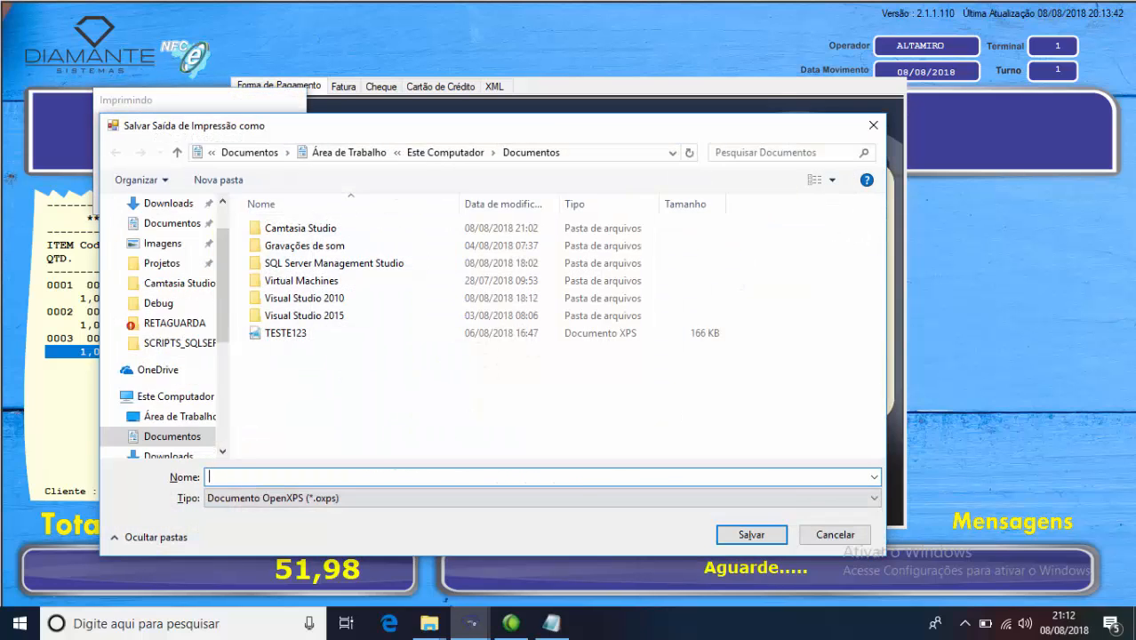
Step: Cancel saving the receipt printout and dismiss the remaining prompts to finish the 51,98 sale
key(Escape)
key(Return)
key(Escape)
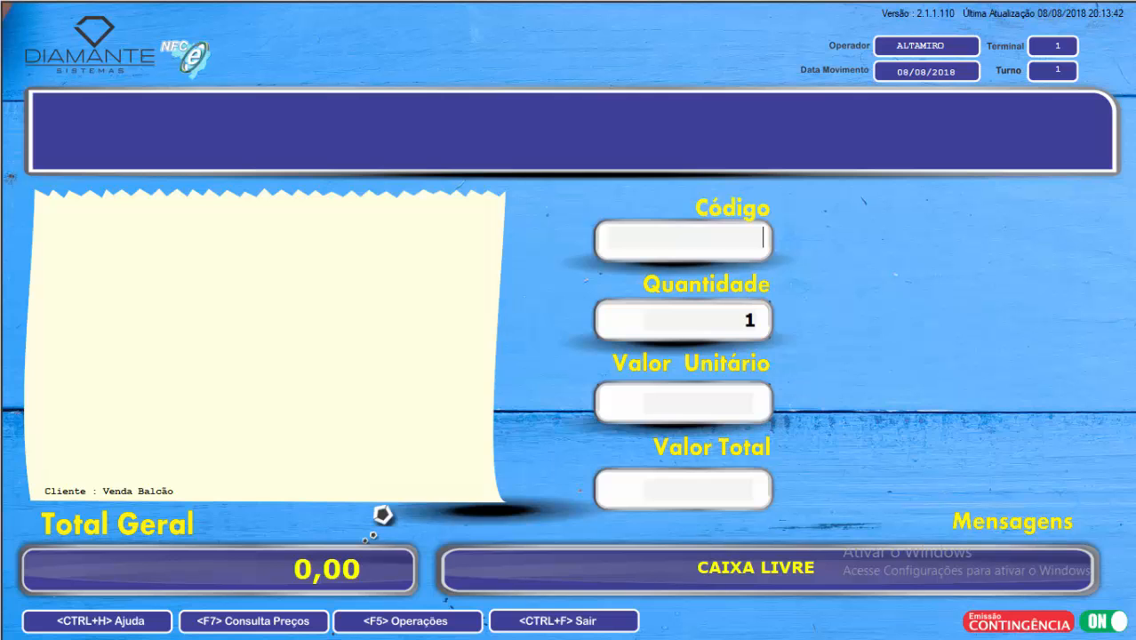
Step: Open the customer search on the free register and close it without choosing a customer
key(F2)
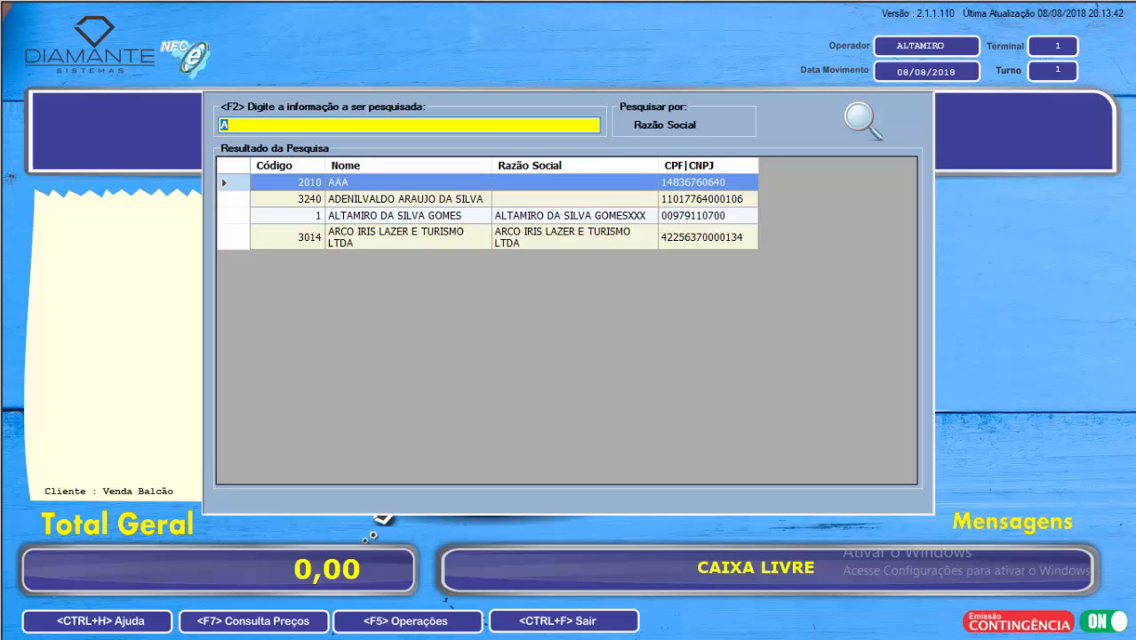
key(Escape)
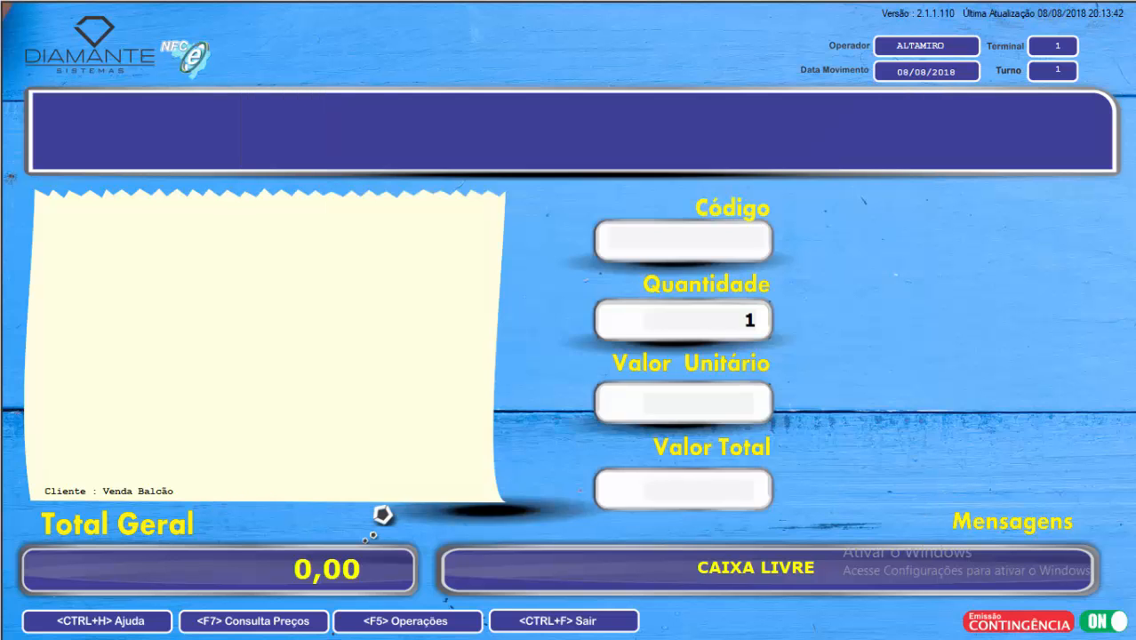
Step: Check the list of shortcut keys, and assign the registered customer to the new sale by searching for the start of their name
key(ctrl+h)
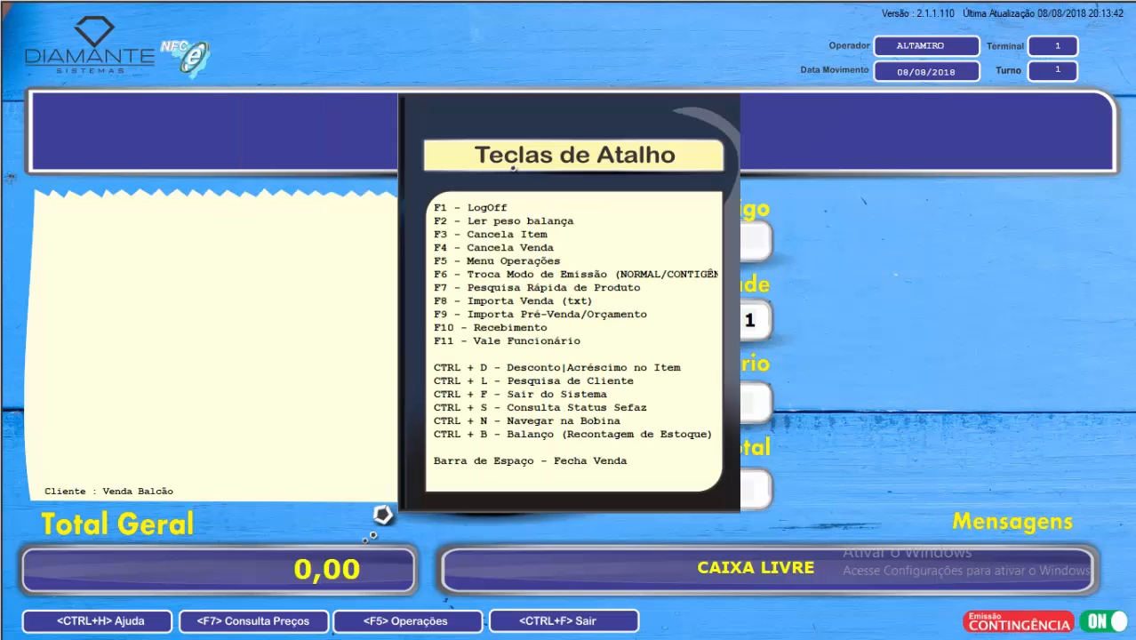
key(Escape)
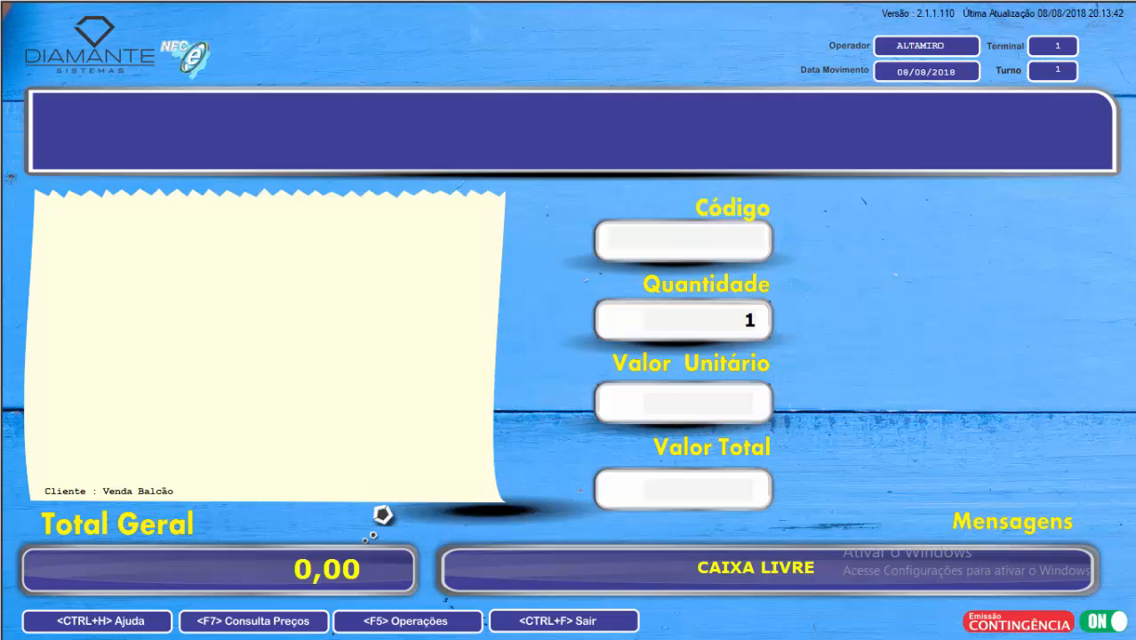
key(ctrl+l)
text(ALT)
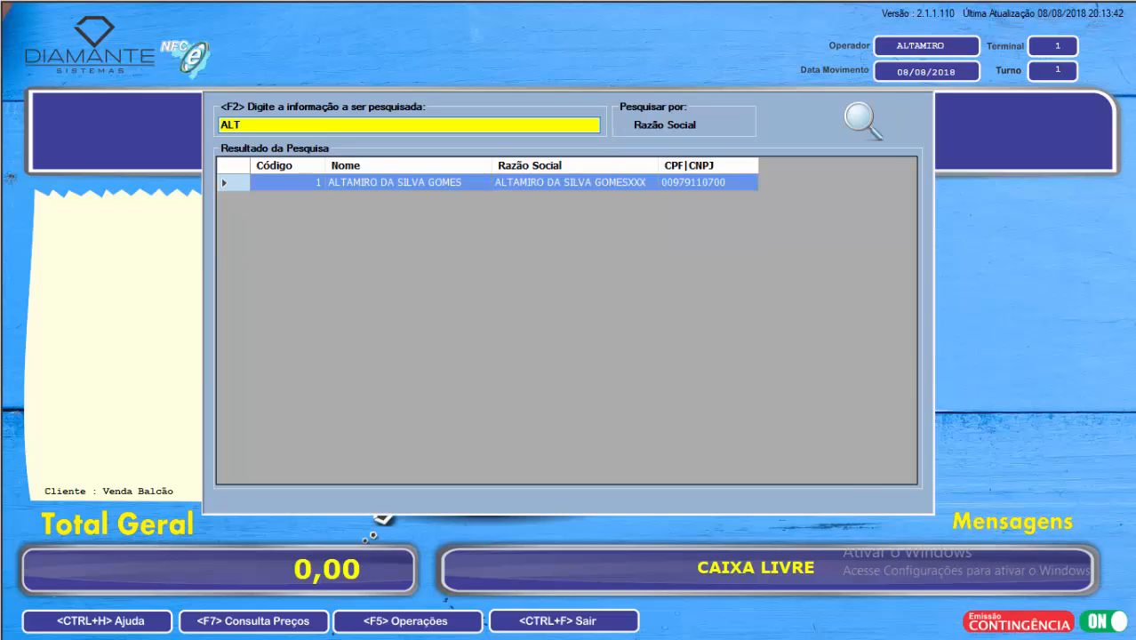
key(Return)
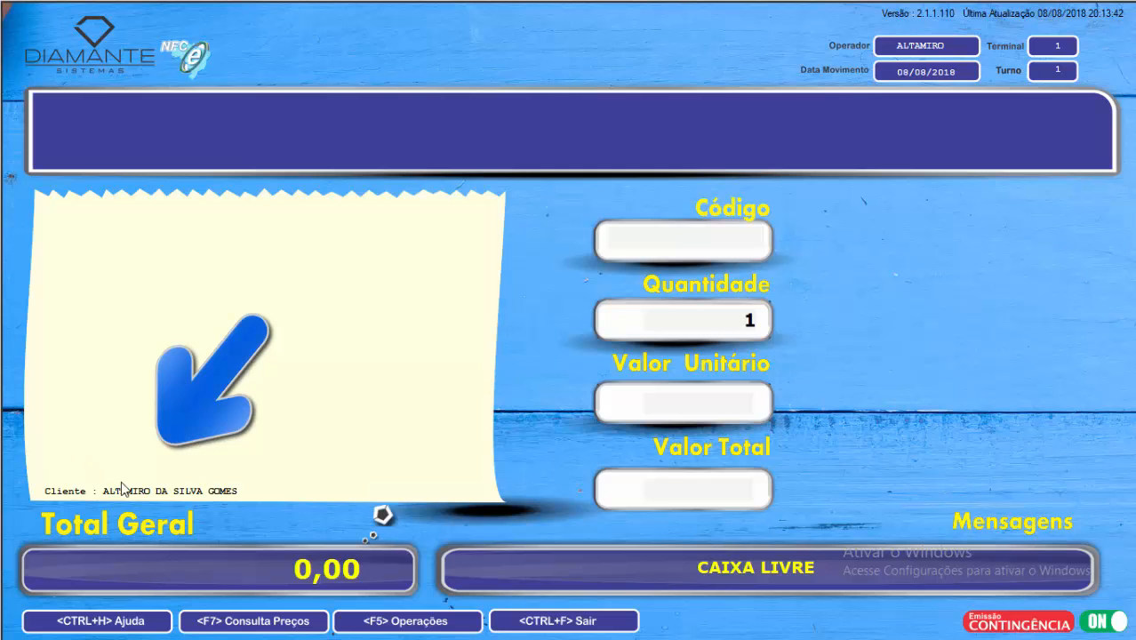
Step: Add one unit of product code 2 to the sale and start closing it with DINHEIRO as the payment method for 17,99
text(2)
key(Return)
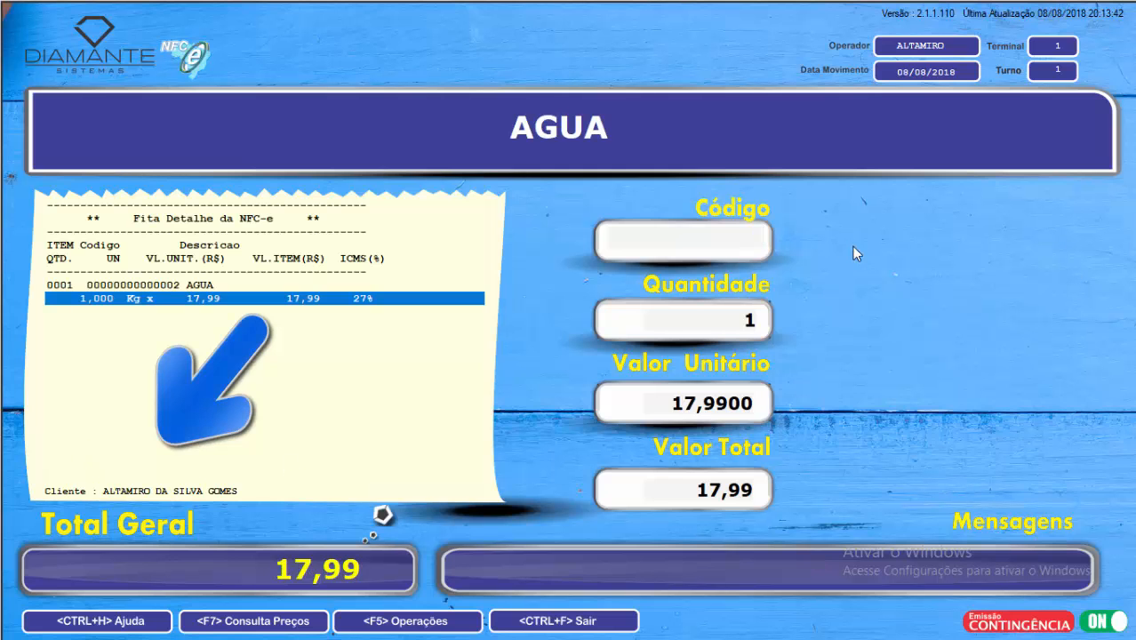
key(F12)
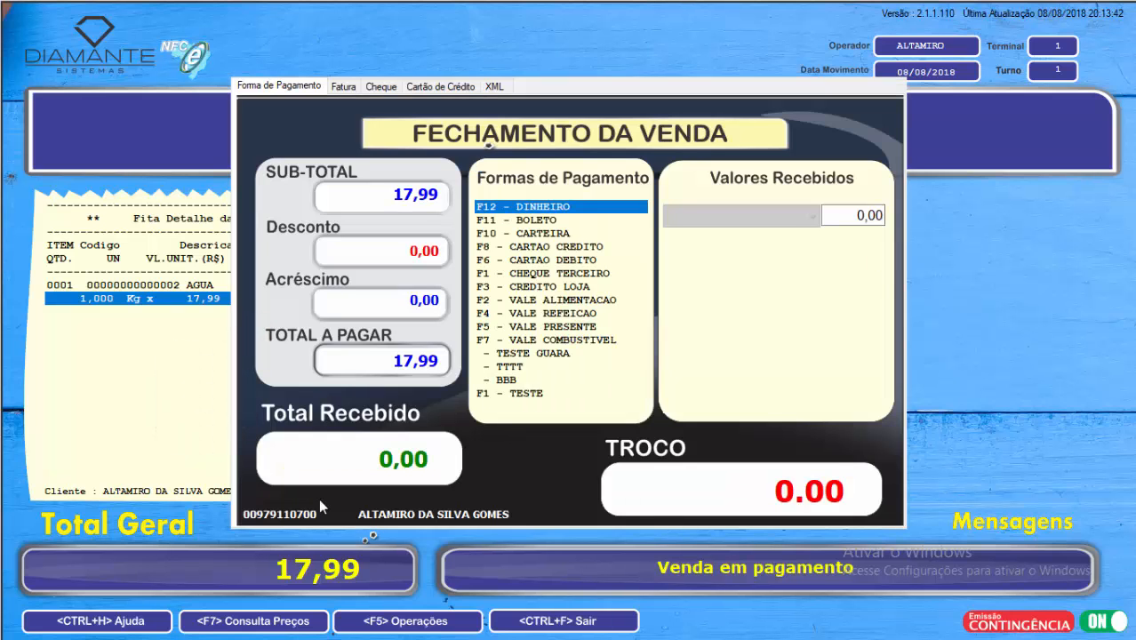
key(F12)
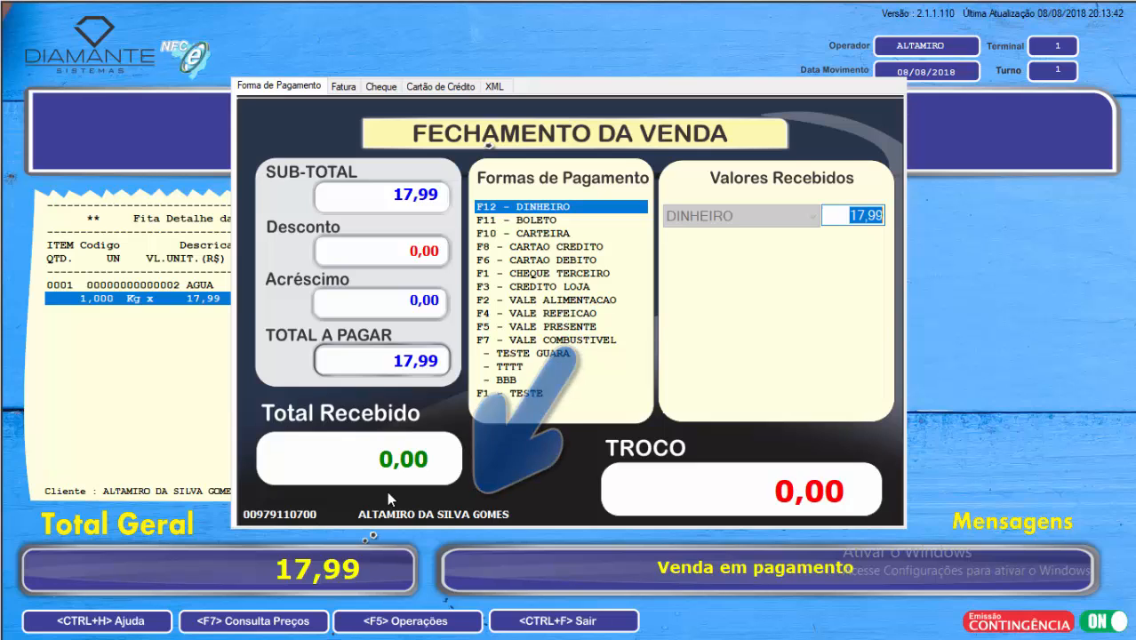
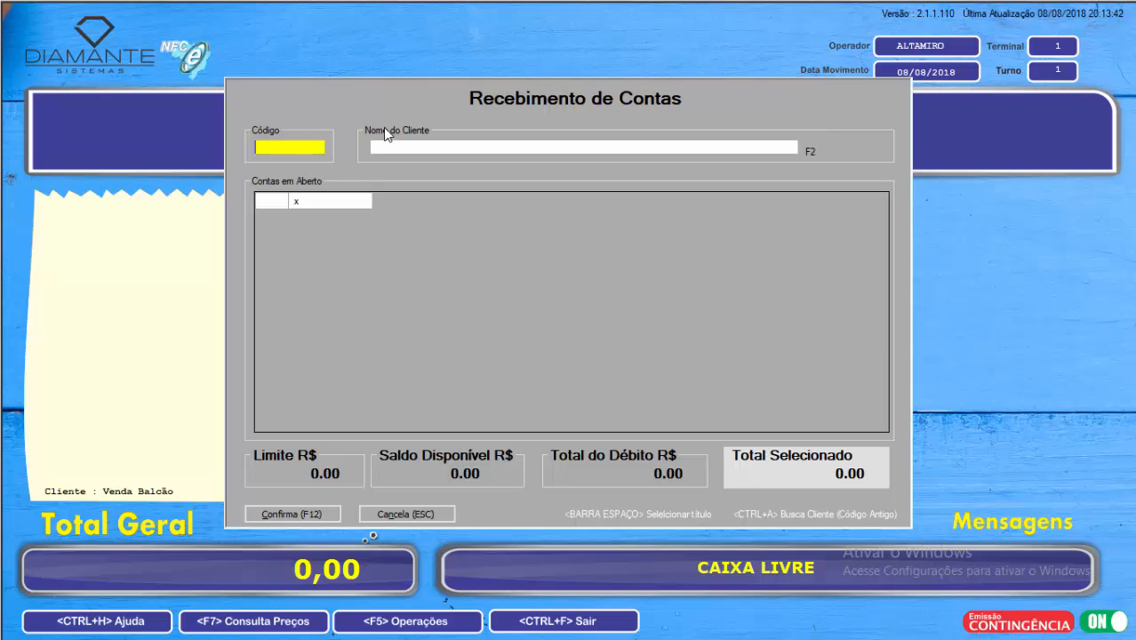
Step: Load the customer's open accounts by entering the customer code, and clear the code and name fields
text(1)
key(Return)
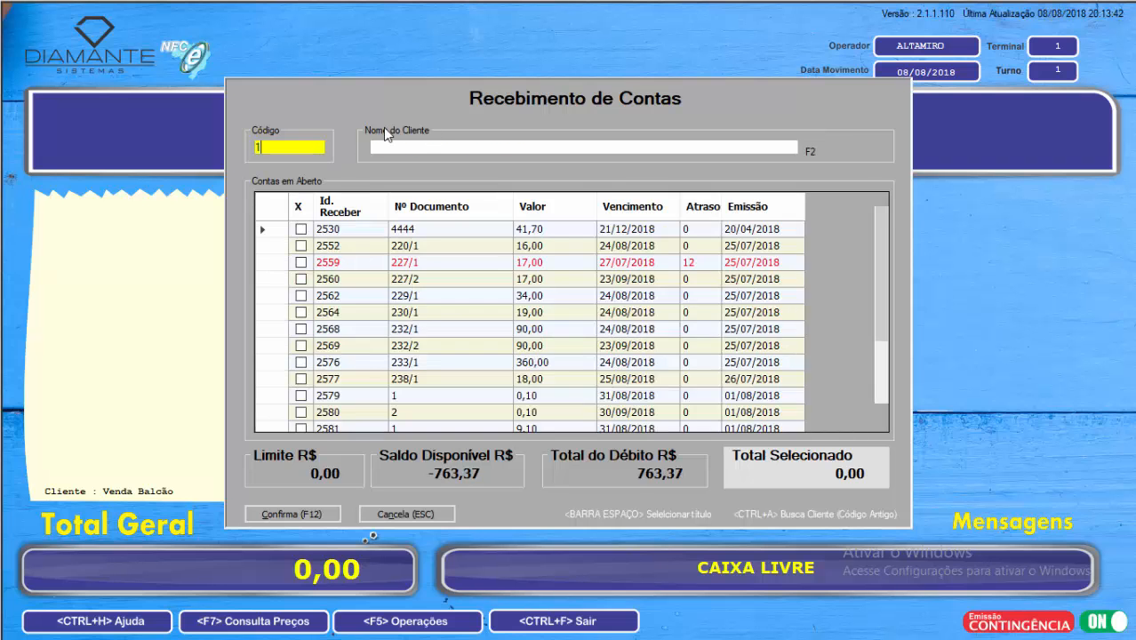
key(BackSpace)
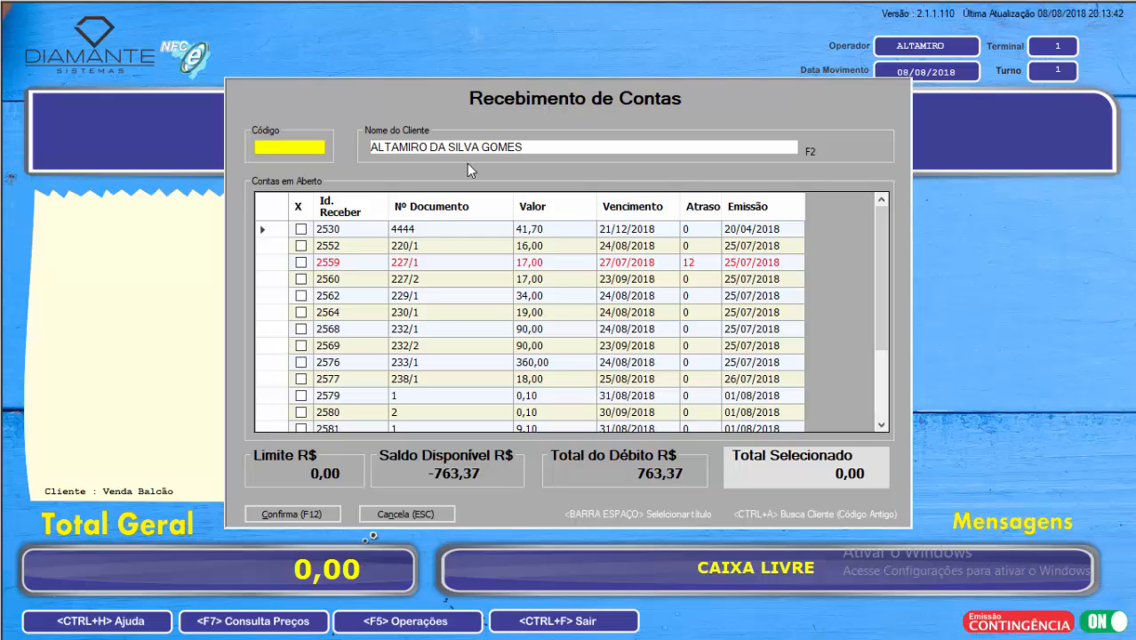
key(Tab)
key(Tab)
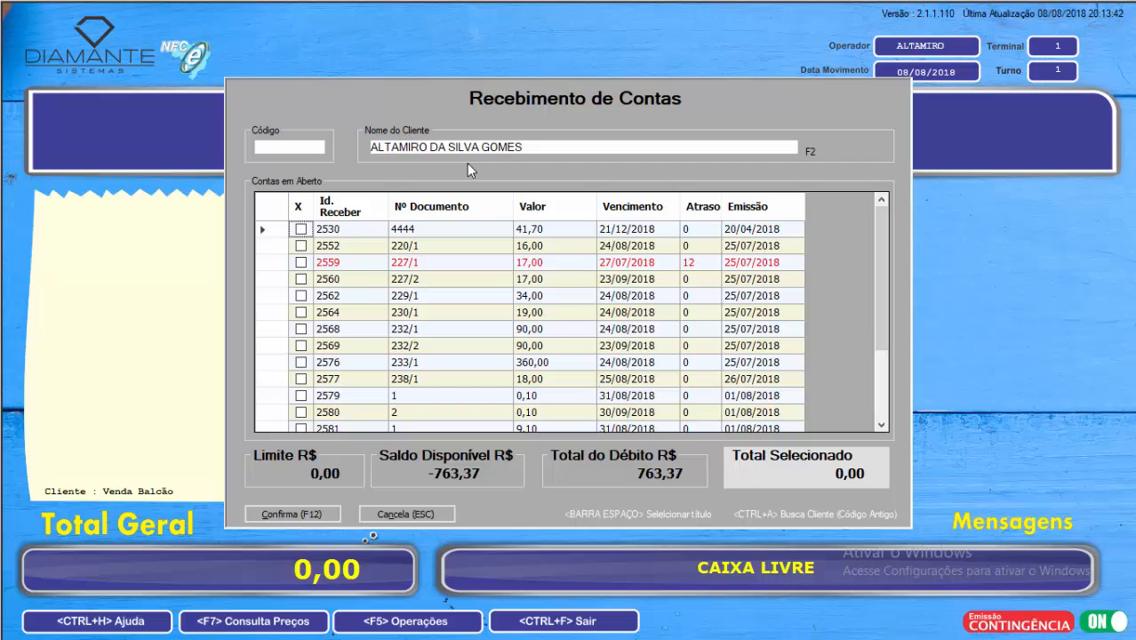
click(315, 151)
key(Tab)
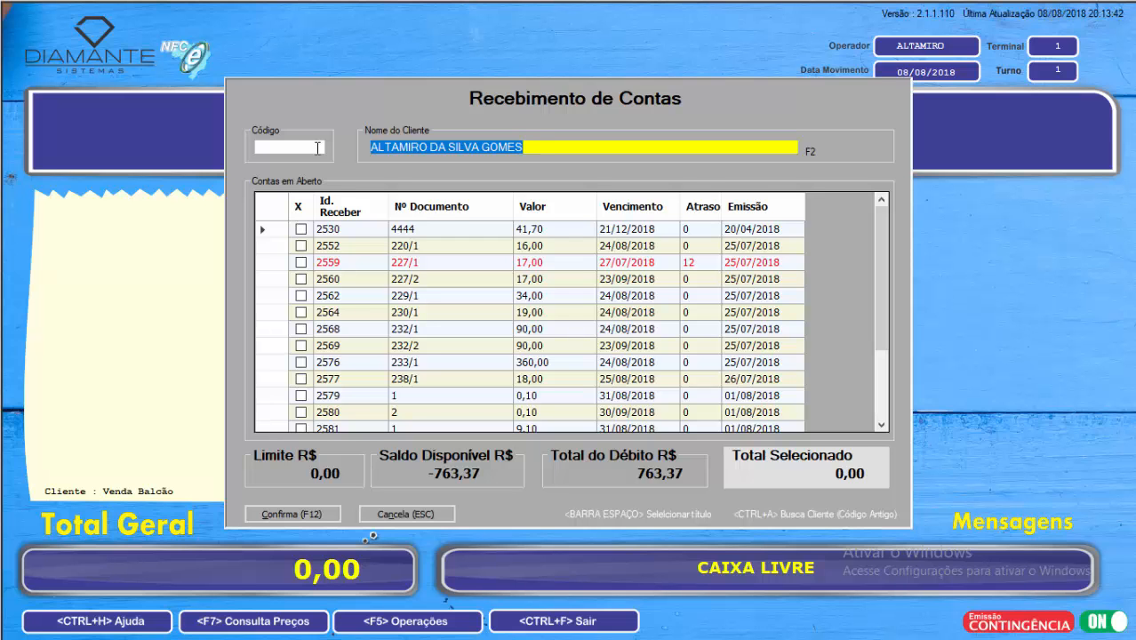
key(BackSpace)
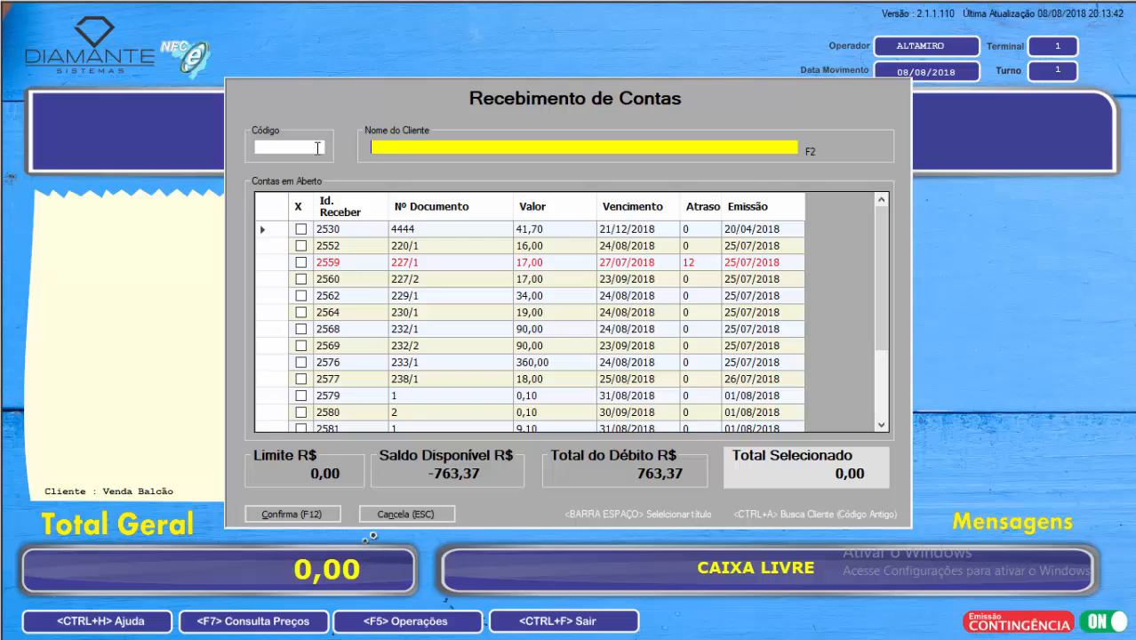
Step: Search for the customer by the start of their name and load their open accounts
text(ALTYA)
key(BackSpace)
key(BackSpace)
text(TA)
key(BackSpace)
key(BackSpace)
text(A)
key(Return)
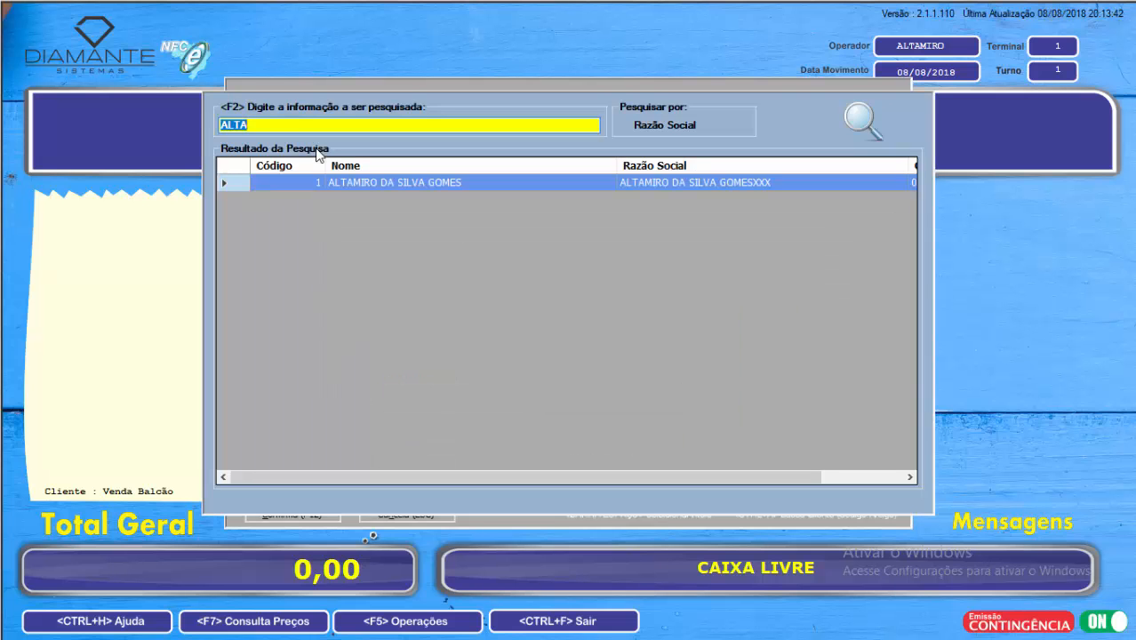
key(Return)
key(Return)
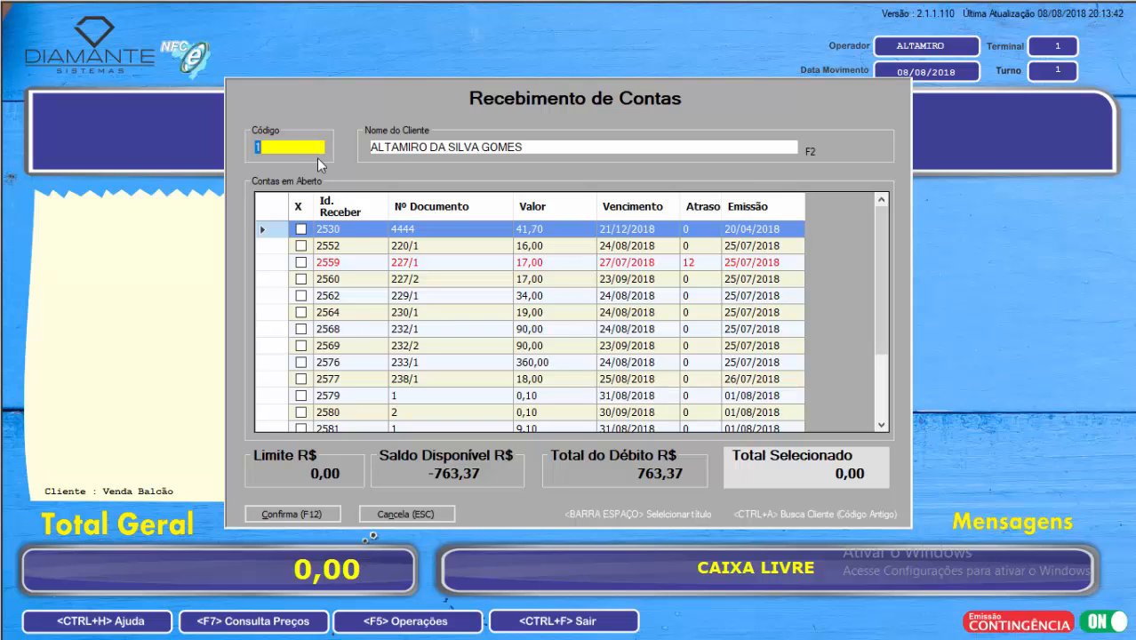
Step: Look through the customer's open accounts down to the last entry and return to the first one
click(382, 246)
click(384, 234)
click(412, 249)
key(Up)
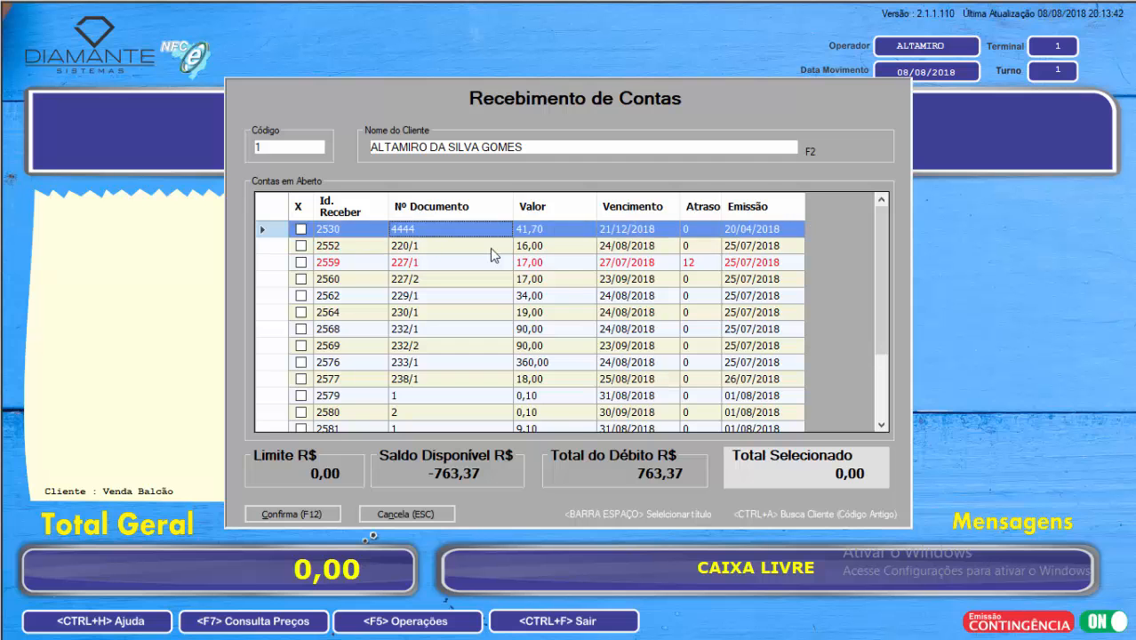
key(Down)
key(Down)
key(Down)
key(Down)
key(Up)
key(Up)
key(Up)
key(Up)
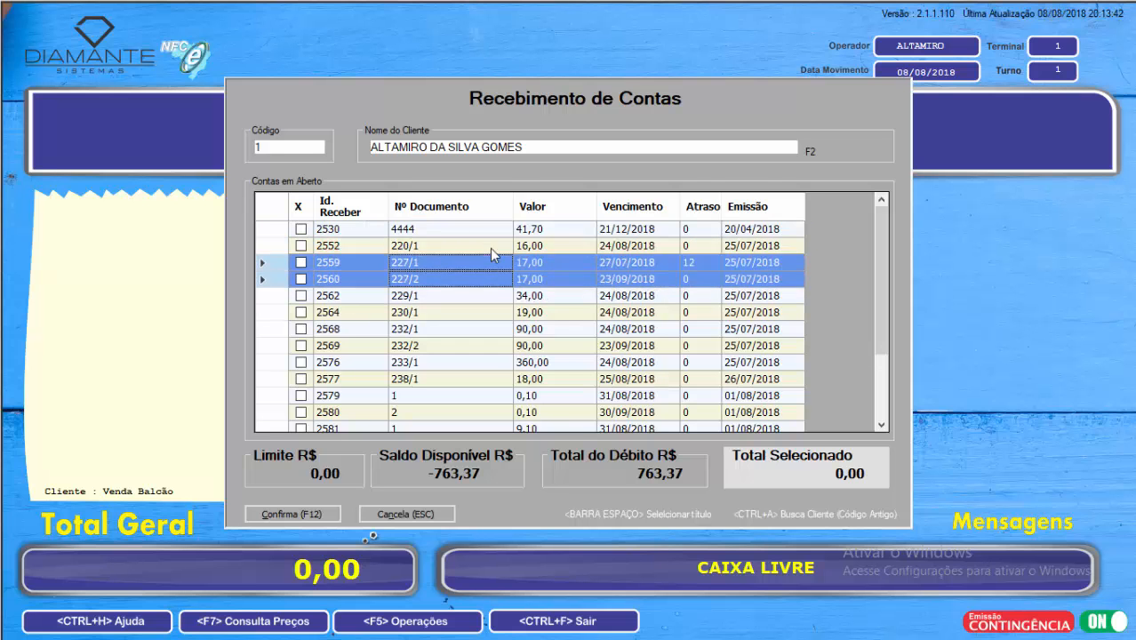
key(Down)
key(Down)
key(Down)
key(Down)
key(Down)
key(Down)
key(Down)
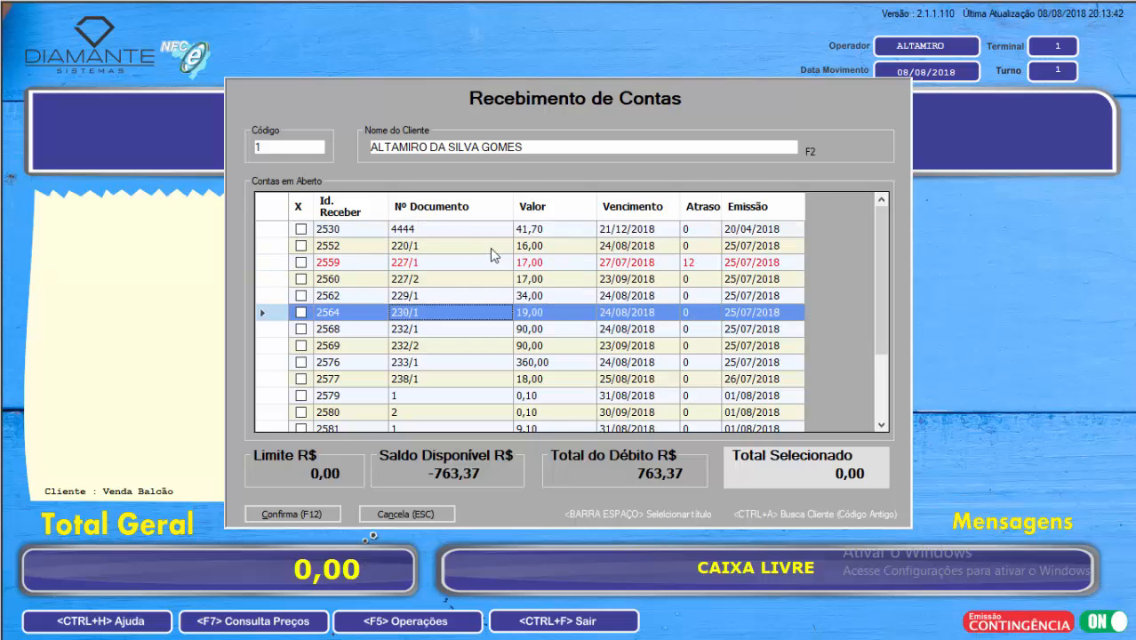
key(Up)
key(Up)
key(Up)
key(Up)
key(Up)
key(Up)
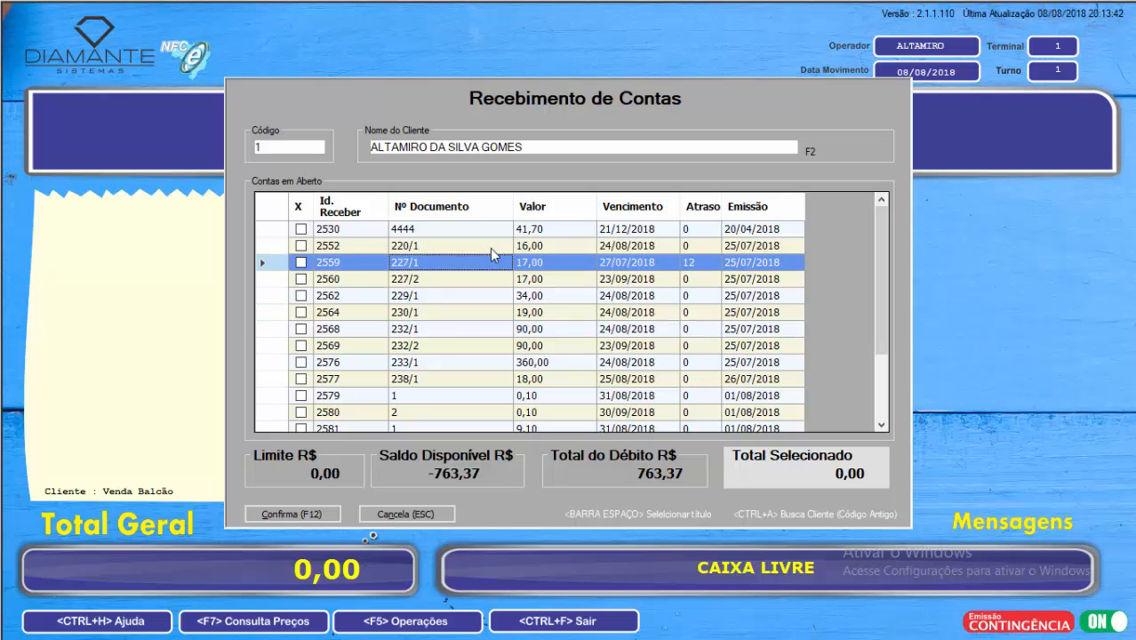
key(Down)
key(Down)
key(Down)
key(Down)
key(Down)
key(Down)
key(Down)
key(Down)
key(Down)
key(Down)
key(Down)
key(Down)
key(Down)
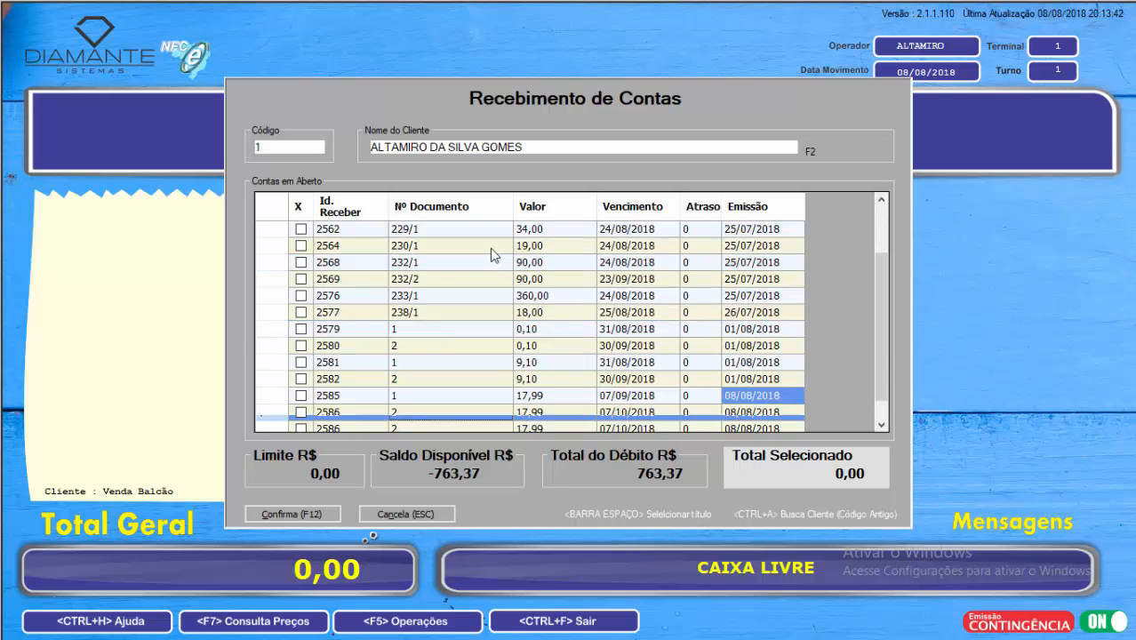
key(Down)
key(Down)
key(Up)
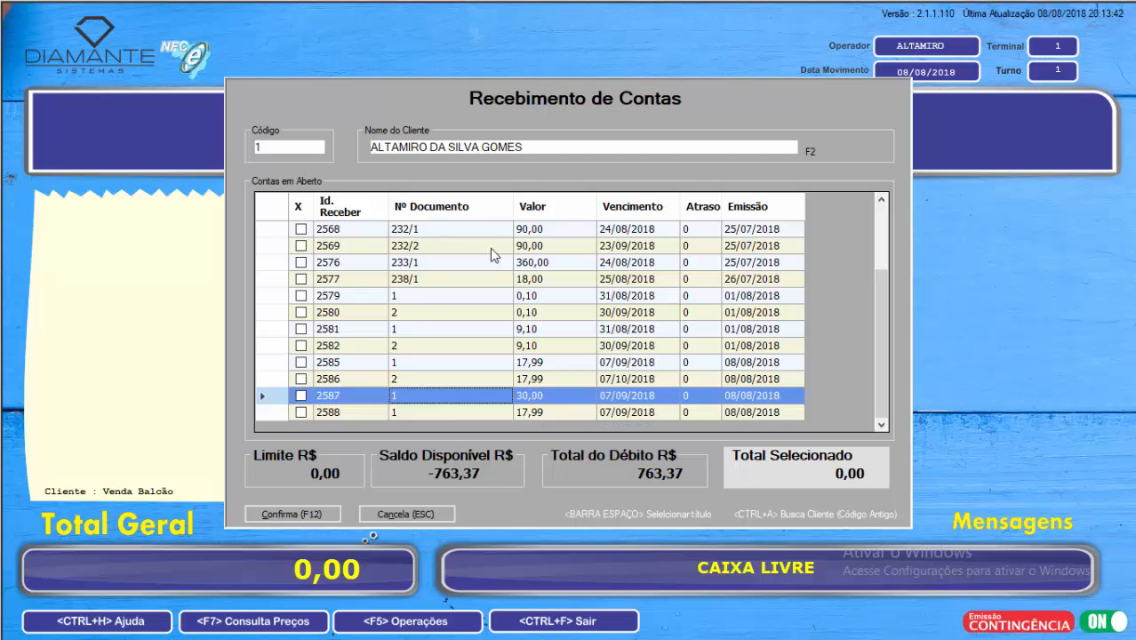
key(Up)
key(Up)
key(Up)
key(Up)
key(Up)
key(Up)
key(Up)
key(Up)
key(Up)
key(Up)
key(Up)
key(Up)
key(Up)
key(Up)
key(Up)
key(Down)
key(Down)
key(Up)
key(Up)
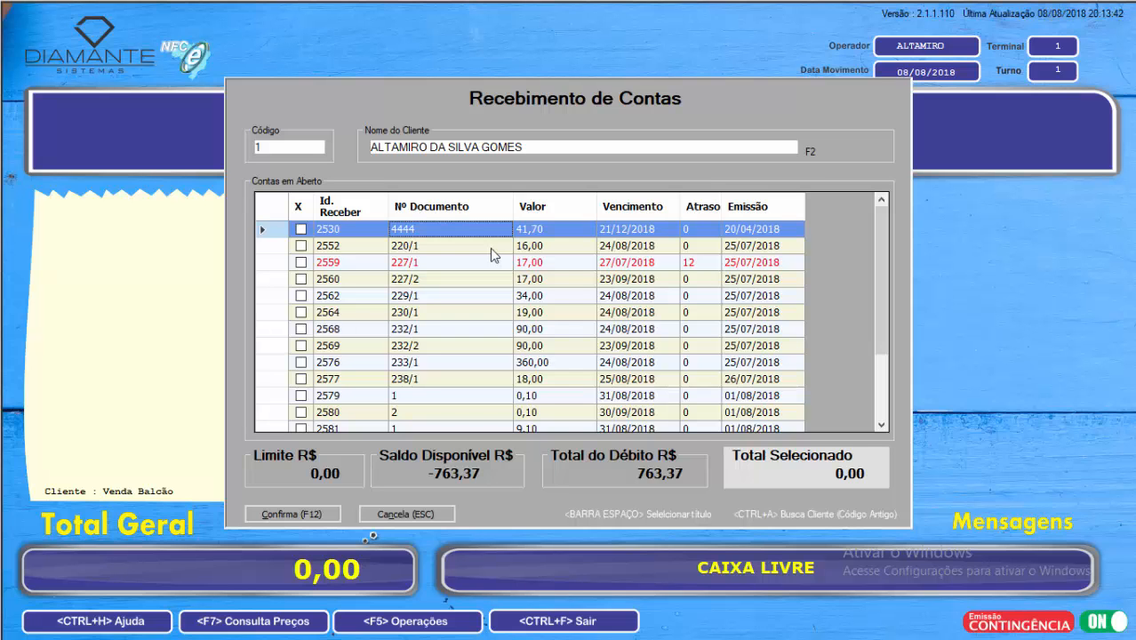
Step: Mark the 41,70 and 16,00 accounts at the start of the list for payment and proceed to their receipt details
key(Down)
key(Down)
key(Up)
key(Up)
key(Down)
key(Up)
key(Down)
key(Down)
key(Up)
key(Up)
key(Down)
key(Up)
key(Down)
key(Up)
key(space)
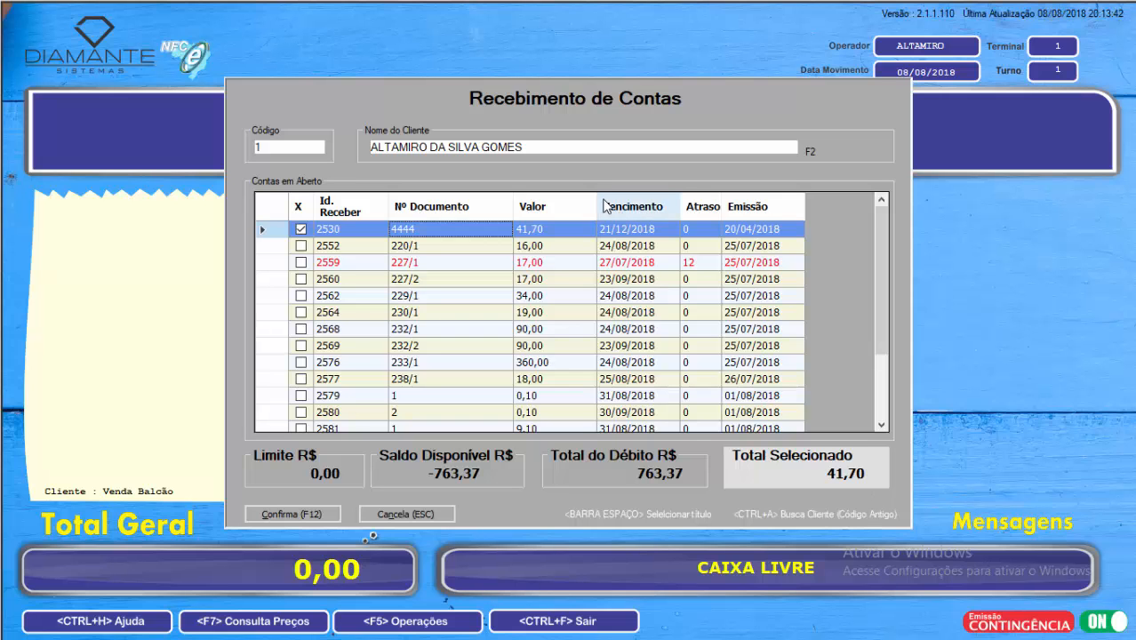
key(Down)
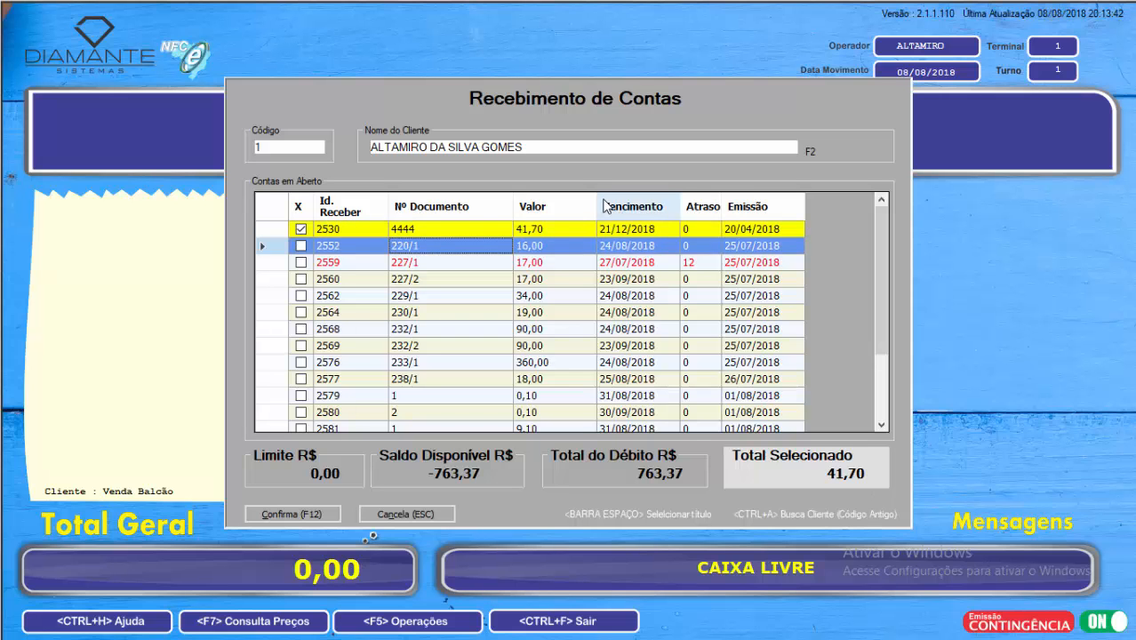
key(Down)
key(Down)
key(Up)
key(Up)
key(Down)
key(Up)
key(Down)
key(Up)
key(space)
key(Down)
key(Up)
key(Up)
key(Down)
key(Down)
key(Up)
key(Up)
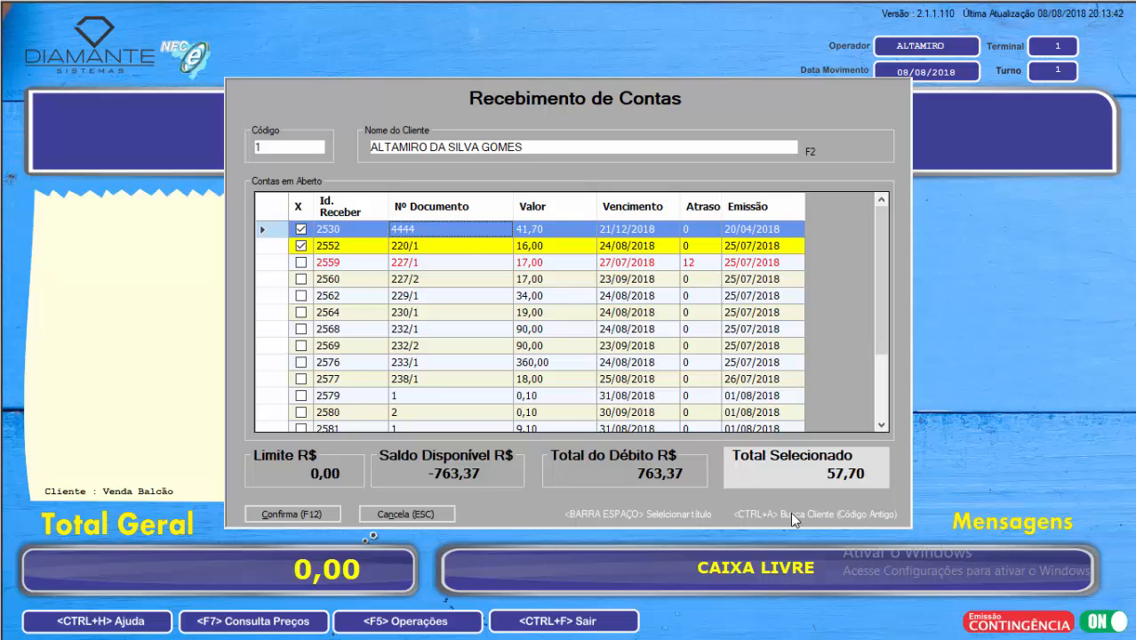
key(F12)
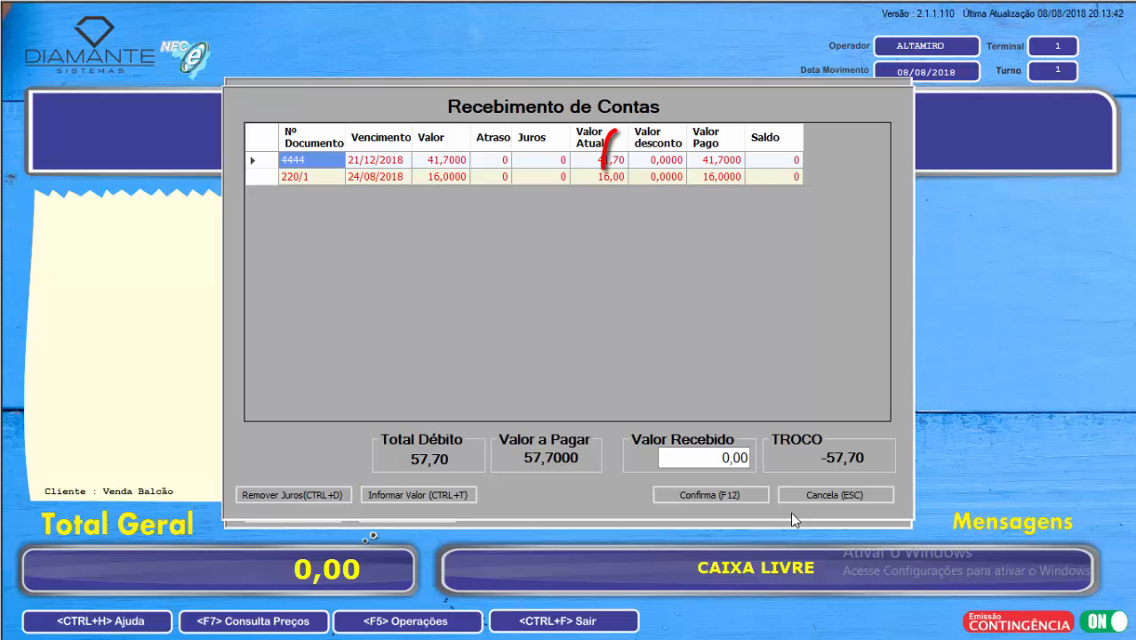
Step: Set the paid amount to 40 for the 41,70 account and to 10 for the 16,00 account
key(Tab)
key(Tab)
key(Tab)
key(Tab)
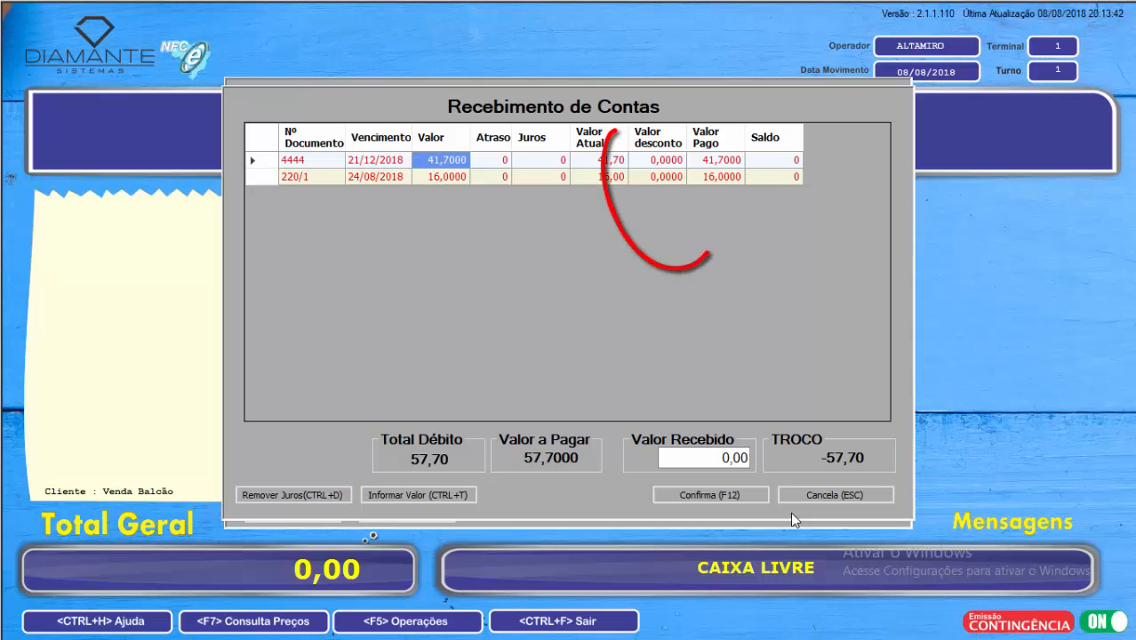
key(Tab)
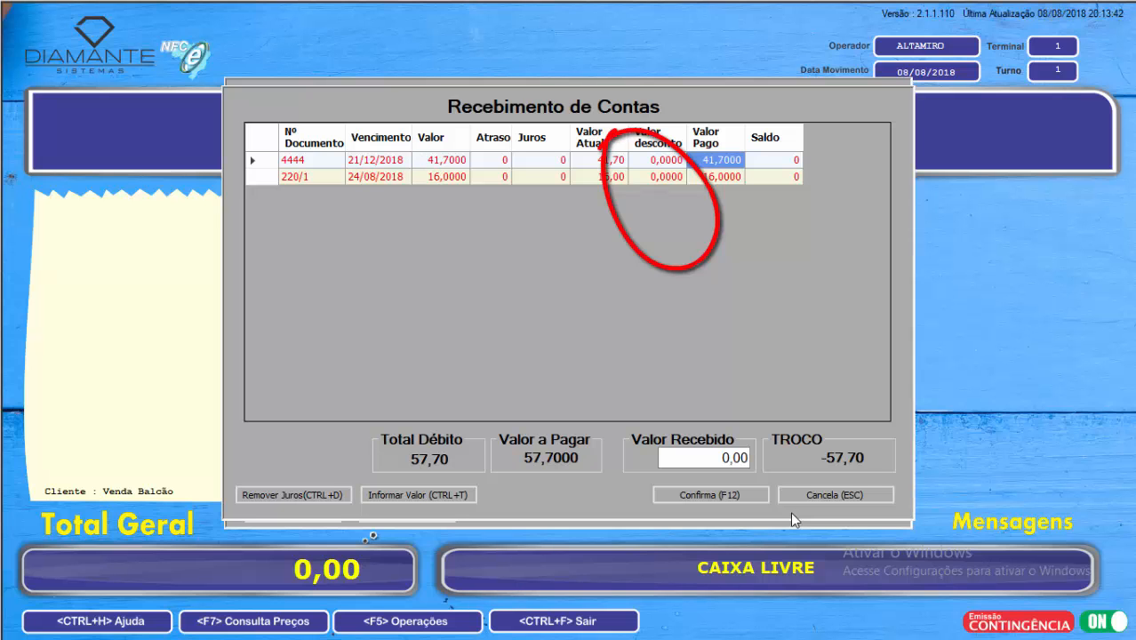
text(40)
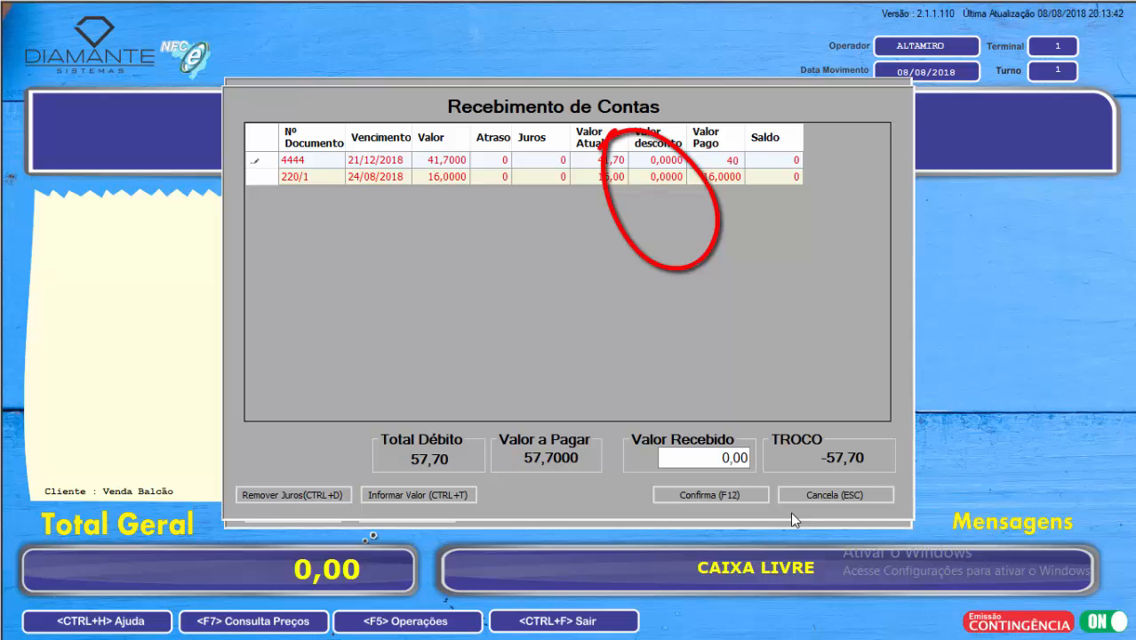
key(Return)
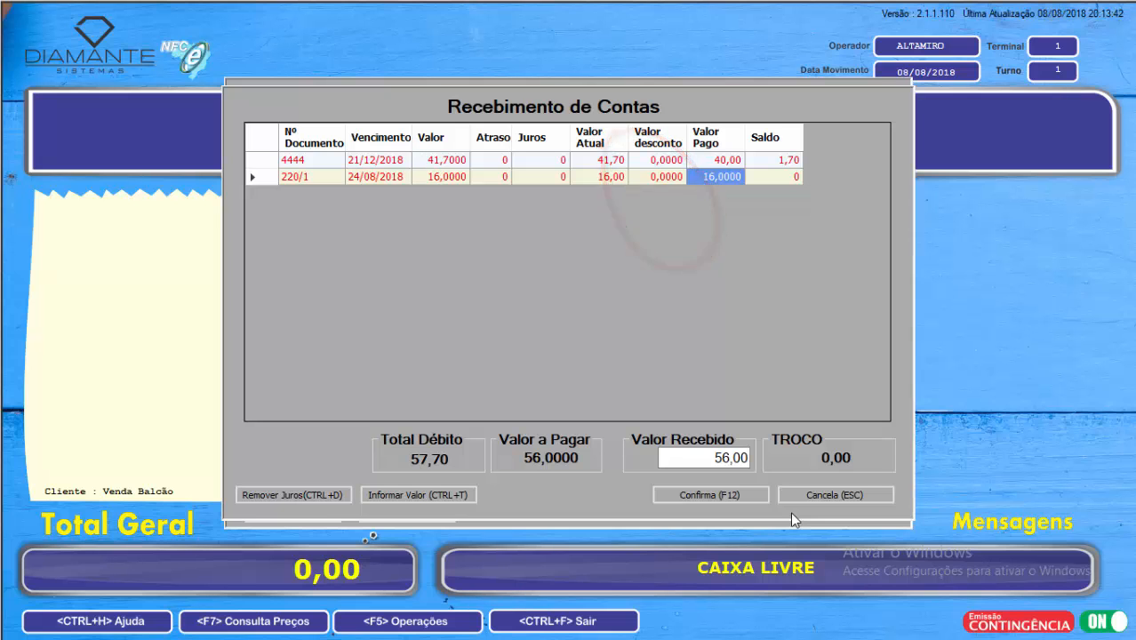
text(10)
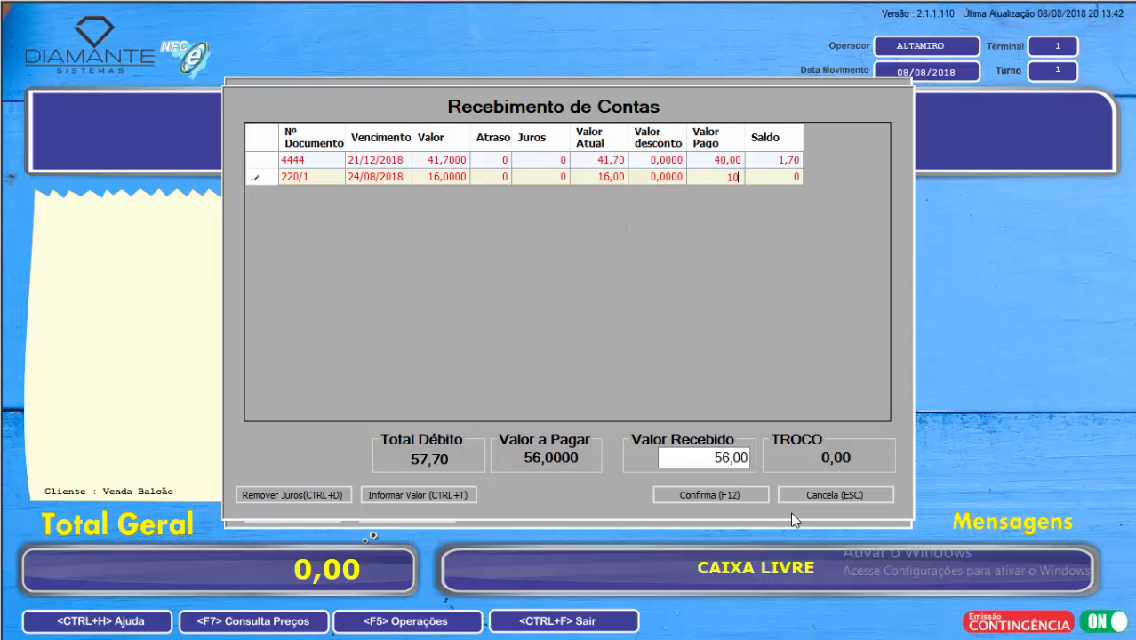
key(Return)
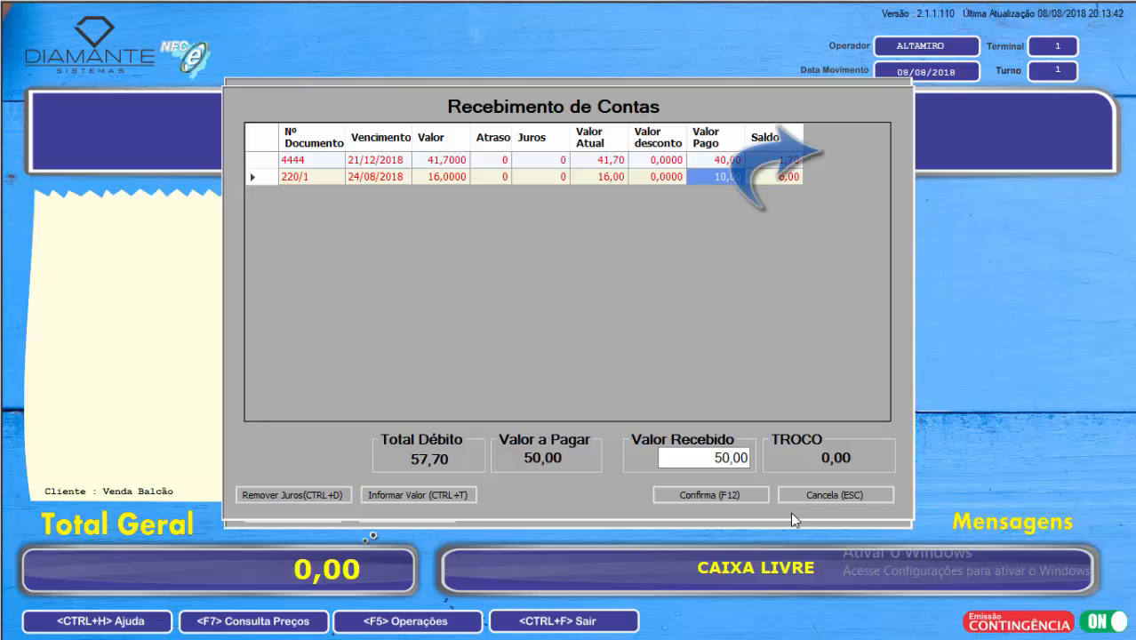
Step: Compare the paid amount and the remaining balance of each of the two accounts
key(Up)
key(Right)
key(Down)
key(Left)
key(Up)
key(Right)
key(Down)
key(Left)
key(Up)
key(Right)
key(Down)
key(Left)
key(Up)
key(Right)
key(Down)
key(Left)
key(Right)
key(Up)
key(Down)
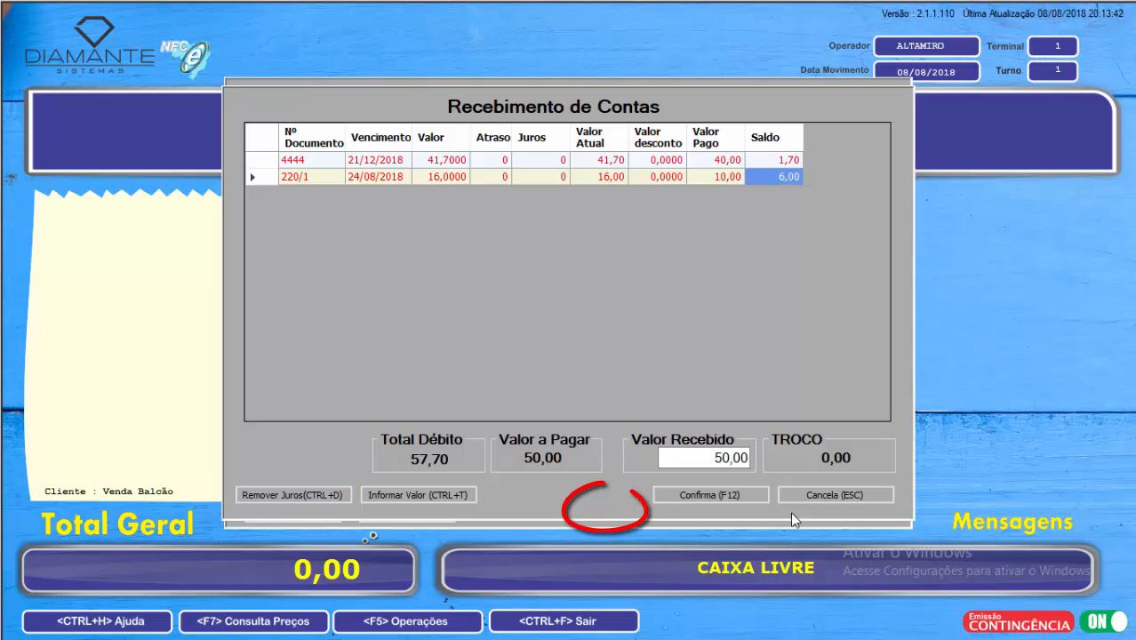
Step: Confirm the receipt of the two partial payments and acknowledge the completion message
key(Tab)
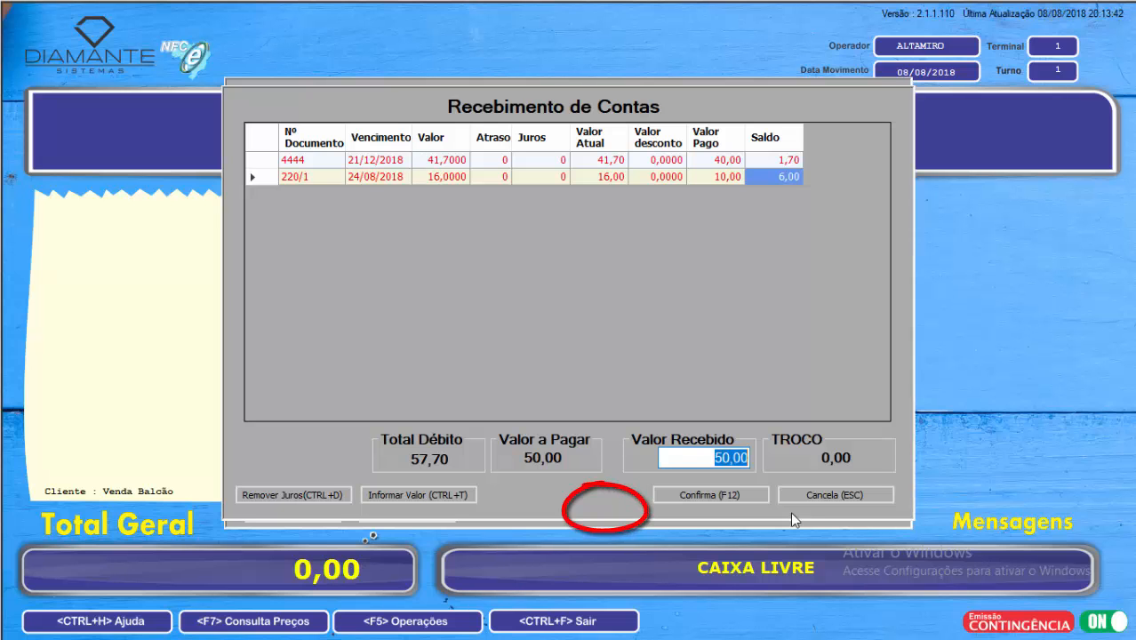
key(F12)
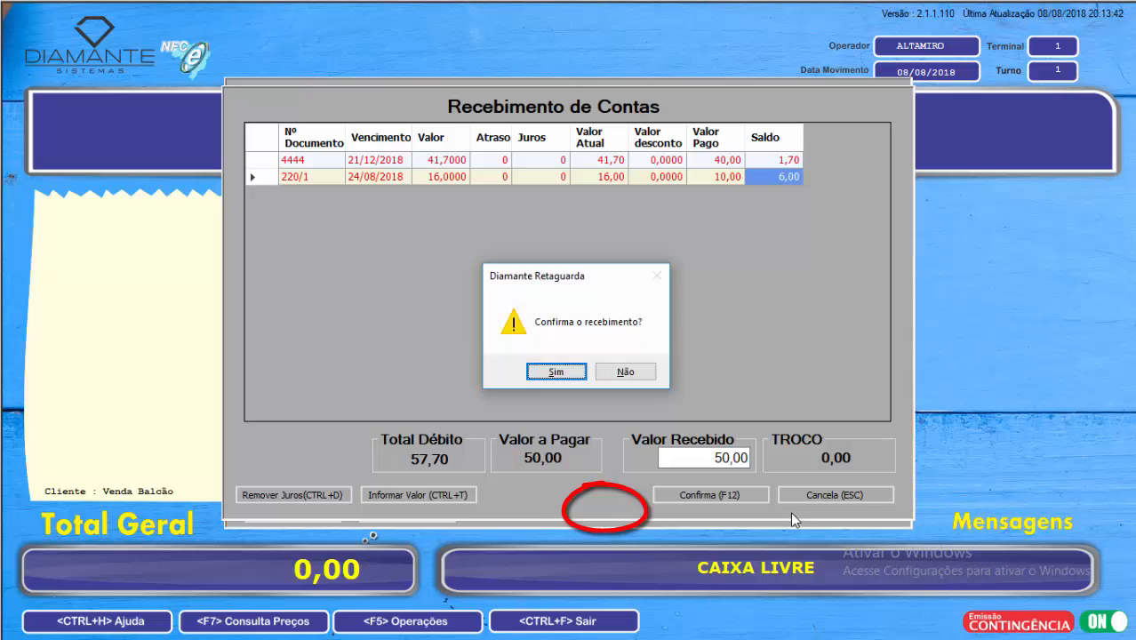
key(Return)
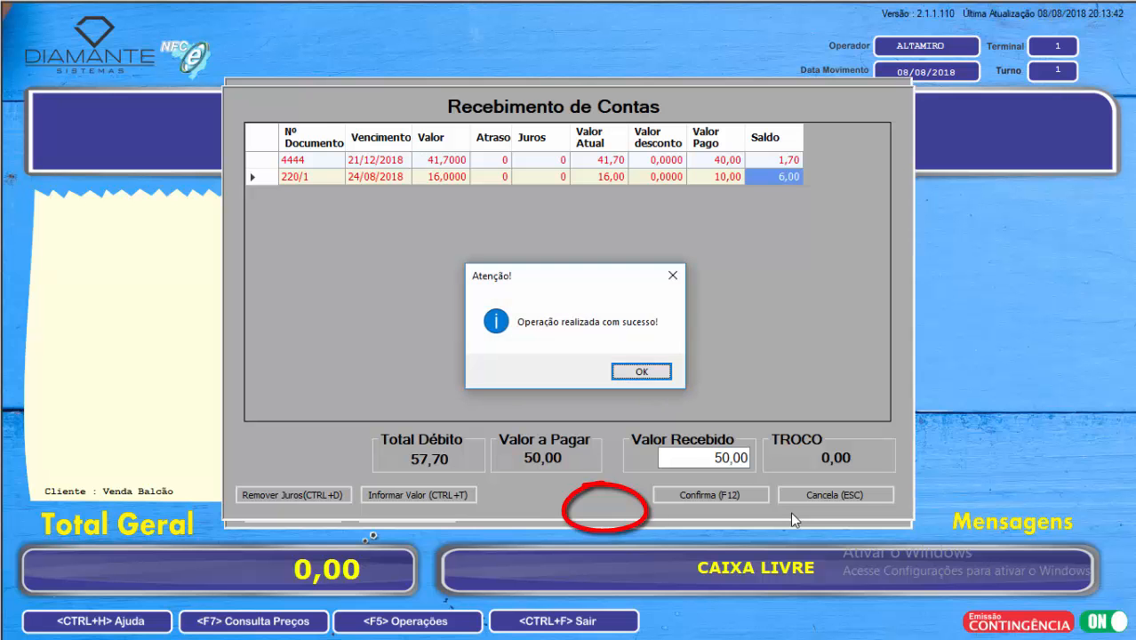
key(Return)
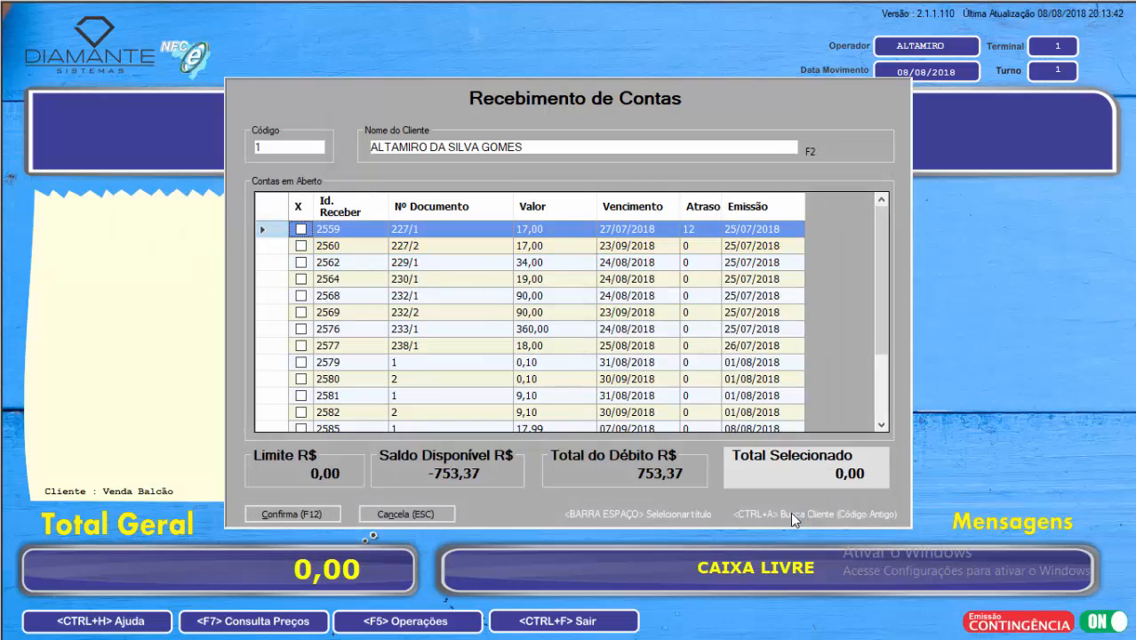
Step: Look through the updated list of open accounts from the first entry to the last
key(Down)
key(Down)
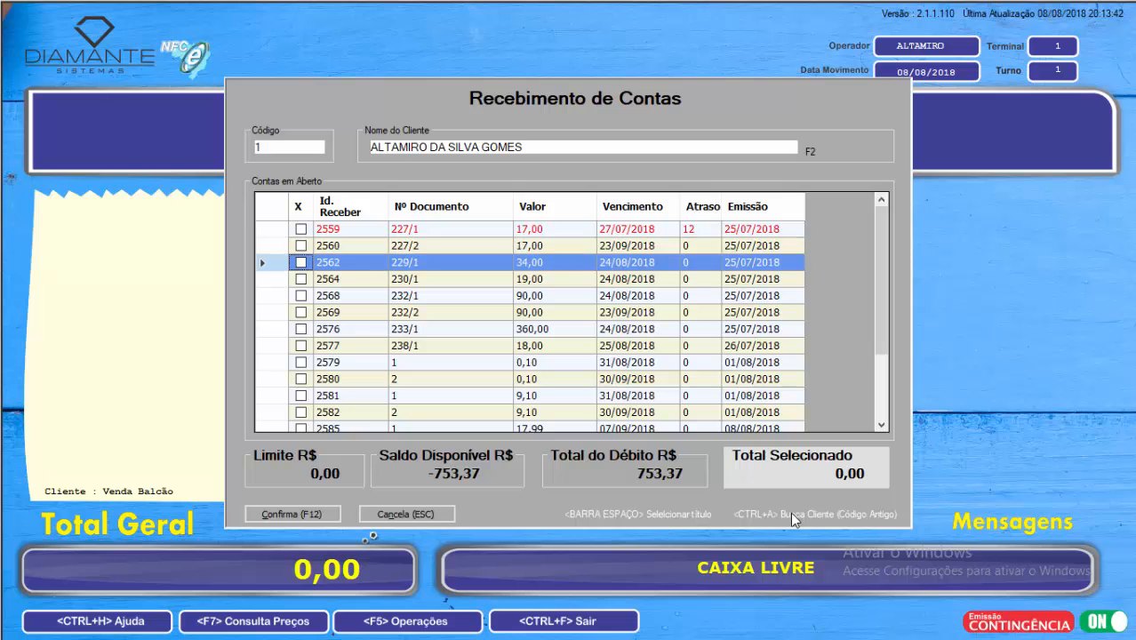
key(Up)
key(Up)
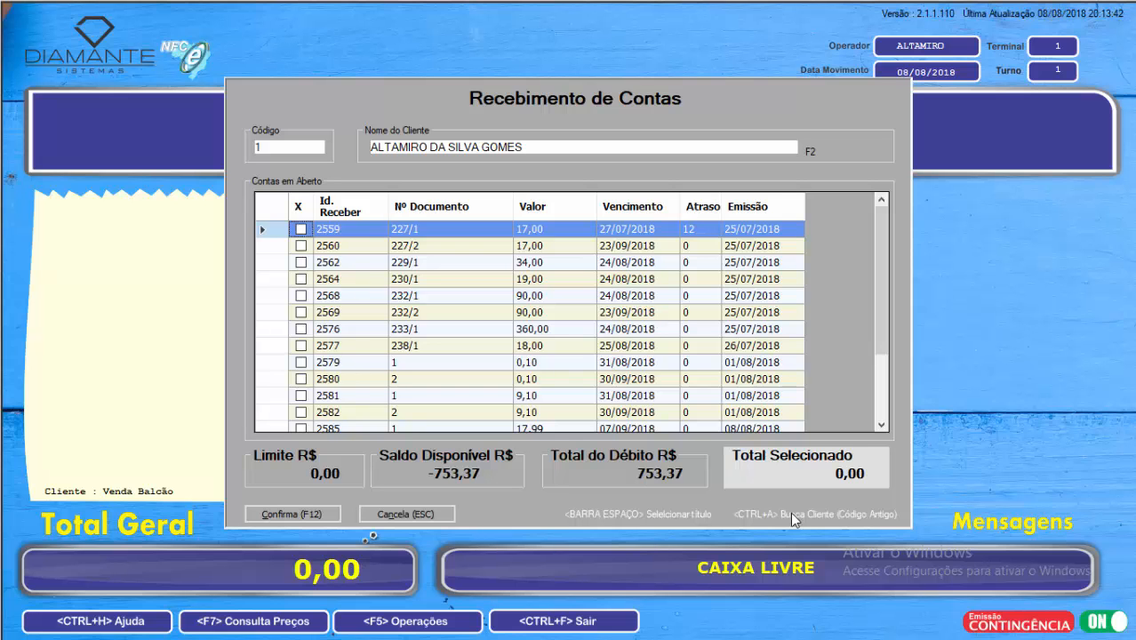
key(Down)
key(Down)
key(Down)
key(Up)
key(Up)
key(Up)
key(Down)
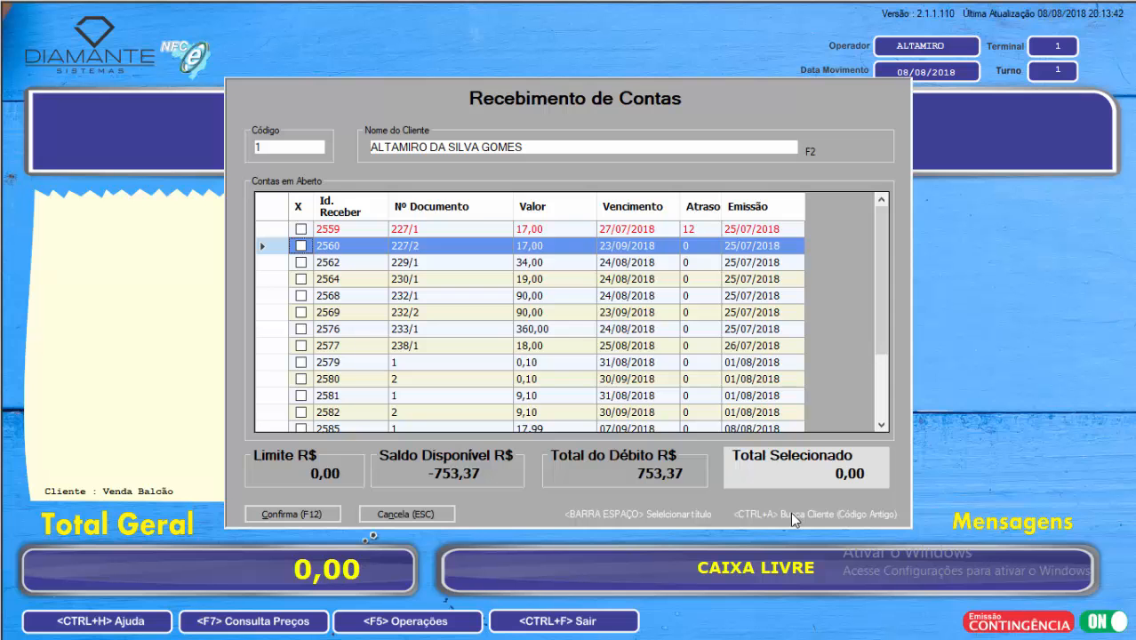
key(Down)
key(Up)
key(Up)
key(Down)
key(Down)
key(Down)
key(Down)
key(Down)
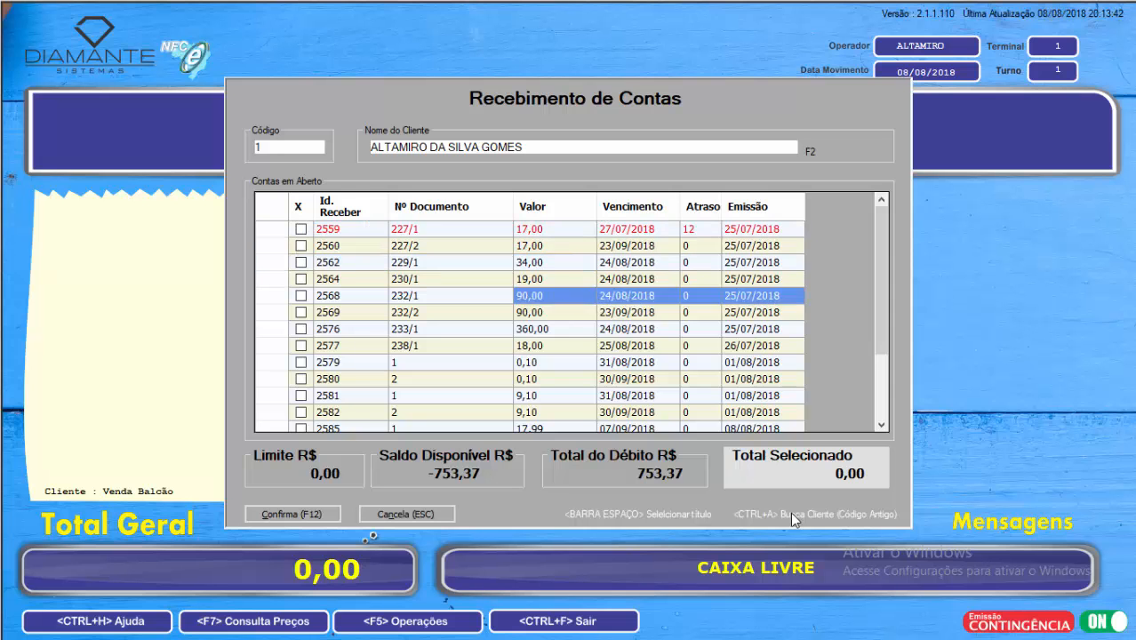
key(Down)
key(Down)
key(Down)
key(Down)
key(Down)
key(Down)
key(Down)
key(Down)
key(Down)
key(Down)
key(Down)
key(Down)
key(Down)
key(Up)
key(Up)
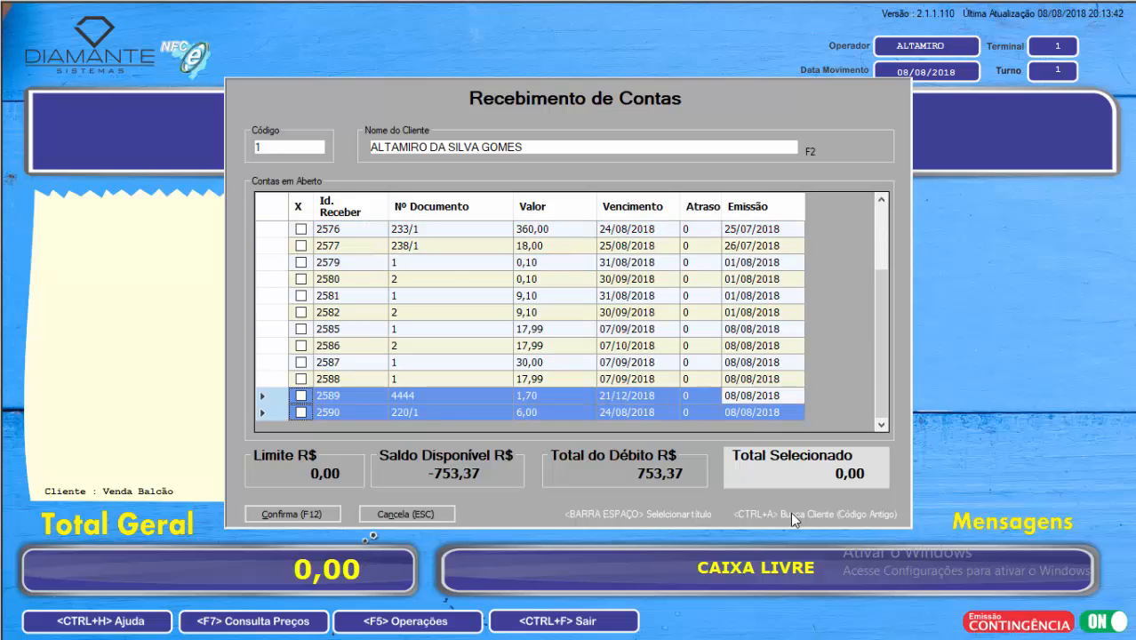
Step: Examine the leftover balances of the two partly paid accounts at the list's end and return to the first entry
key(Down)
key(Down)
key(Up)
key(Up)
key(Down)
key(Down)
key(Up)
key(Down)
key(Up)
key(Down)
key(Up)
key(Up)
key(Up)
key(Up)
key(Up)
key(Up)
key(Up)
key(Up)
key(Up)
key(Up)
key(Up)
key(Up)
key(Up)
key(Up)
key(Up)
key(Up)
key(Up)
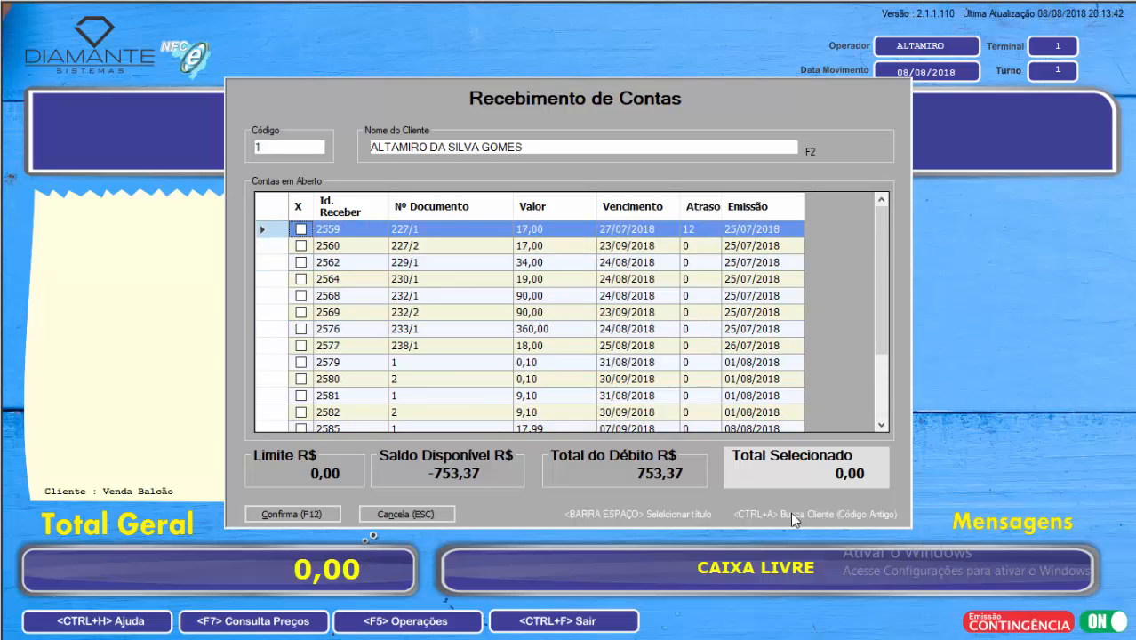
Step: Mark accounts 227/1 and 227/2 in the open accounts list and proceed to their payment
key(space)
key(Down)
key(space)
key(Up)
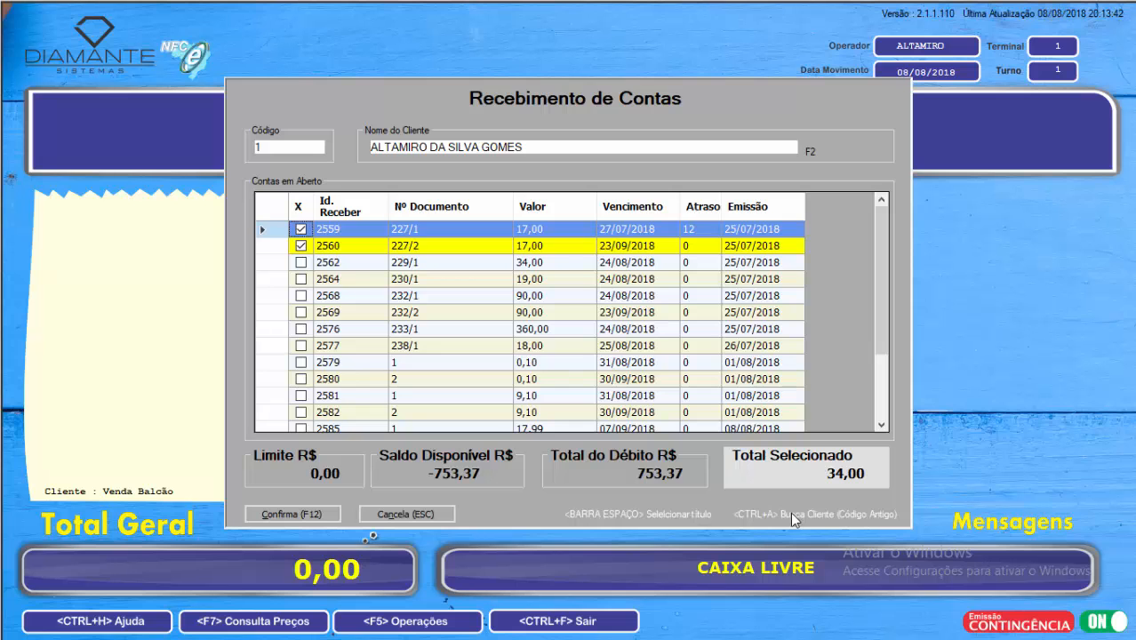
key(F12)
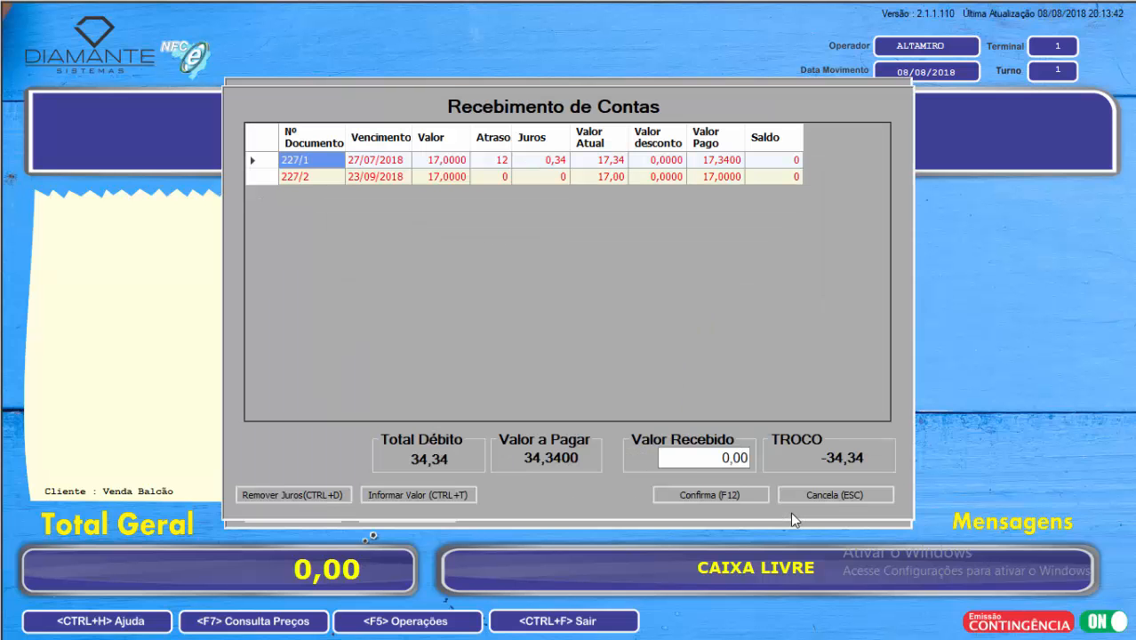
Step: Receive the full 34,34 for the two accounts, confirm the operation and cancel the receipt printout
key(Return)
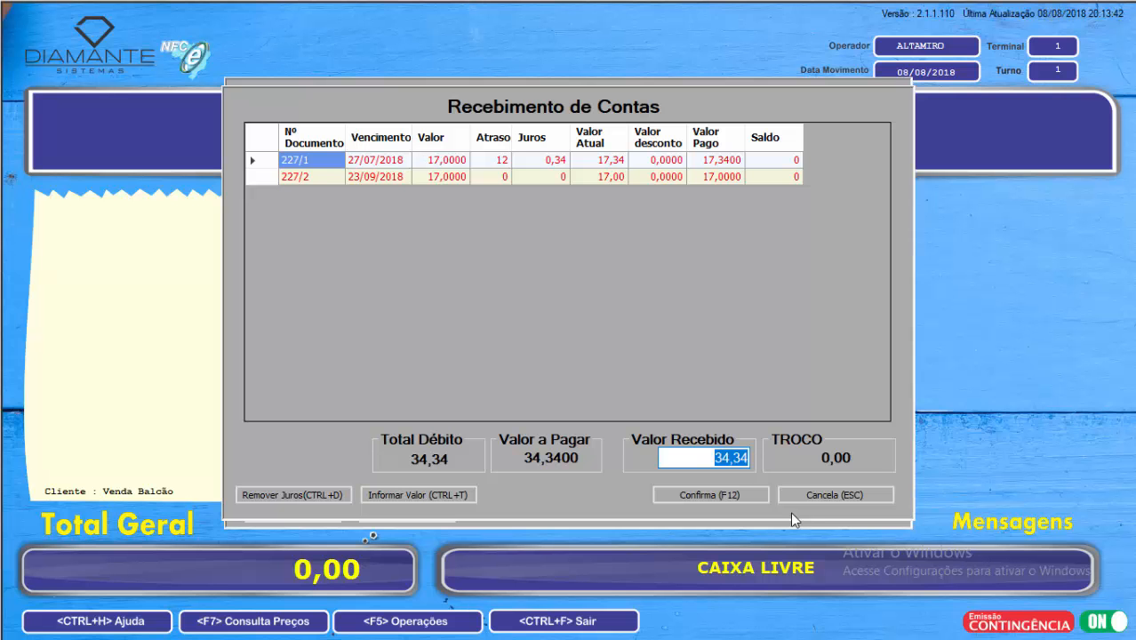
key(Return)
key(Return)
key(Return)
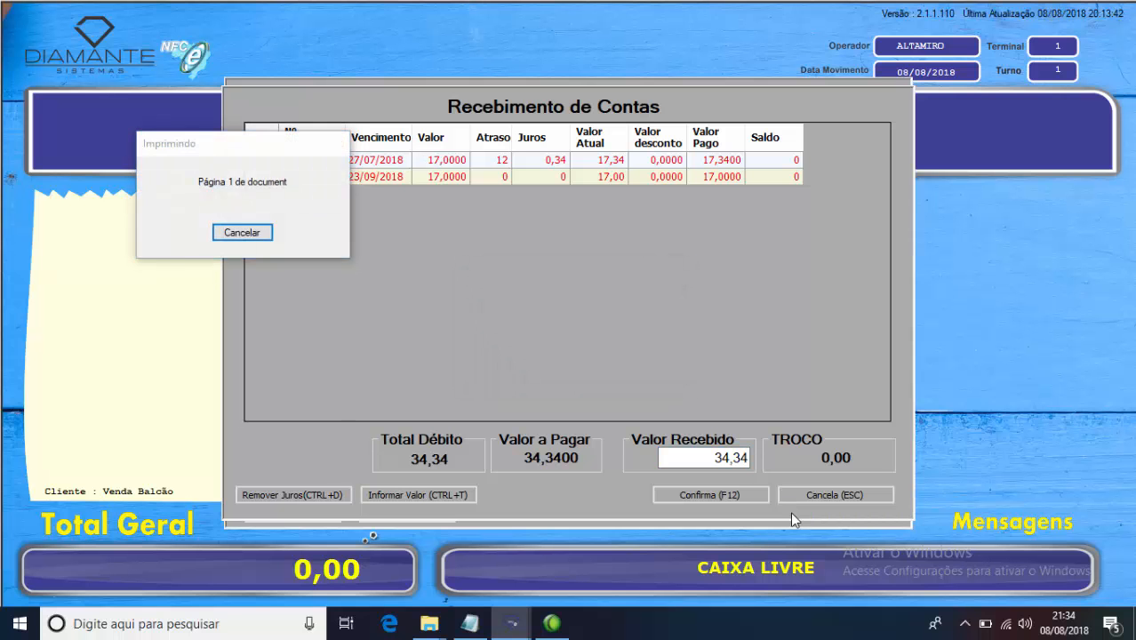
key(Escape)
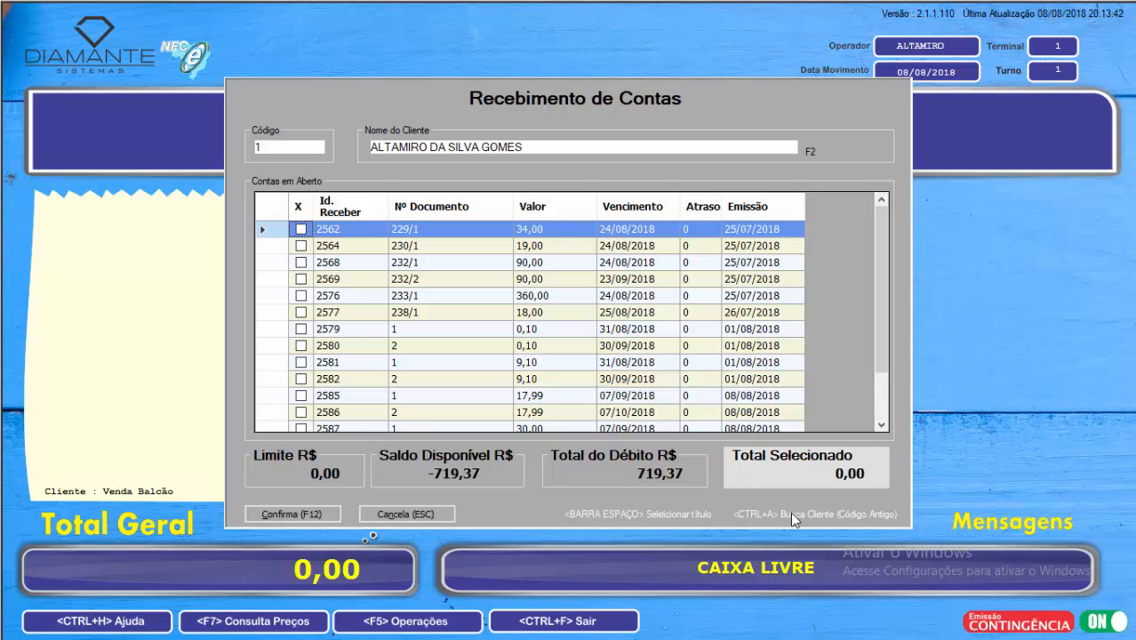
Step: Load a different customer by replacing the customer code
drag(295, 147, 228, 152)
text(2)
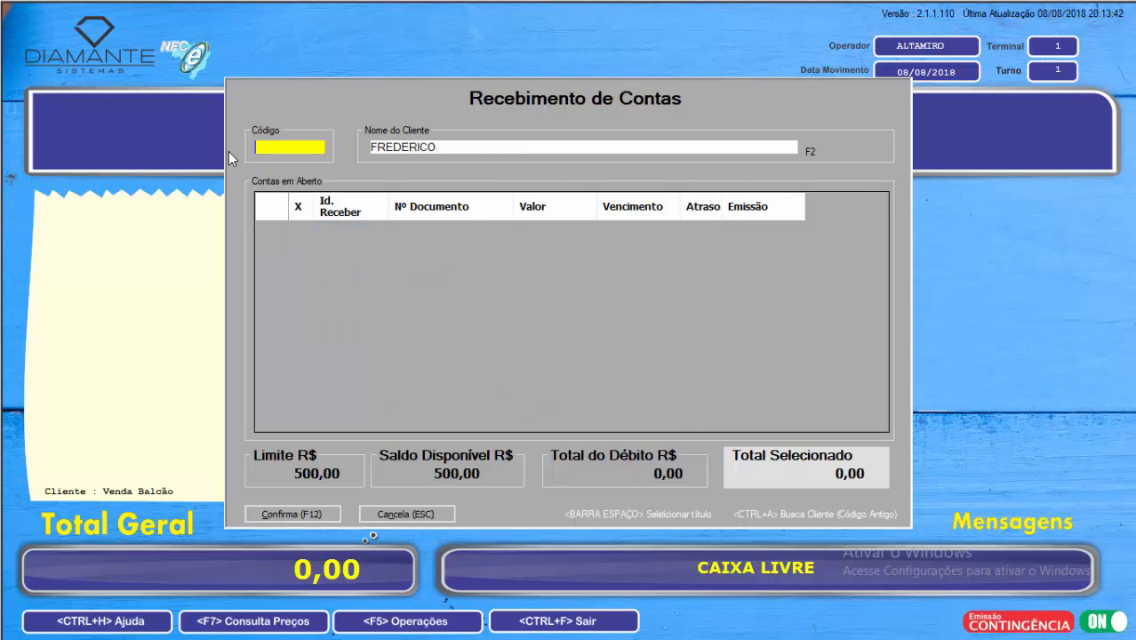
key(Tab)
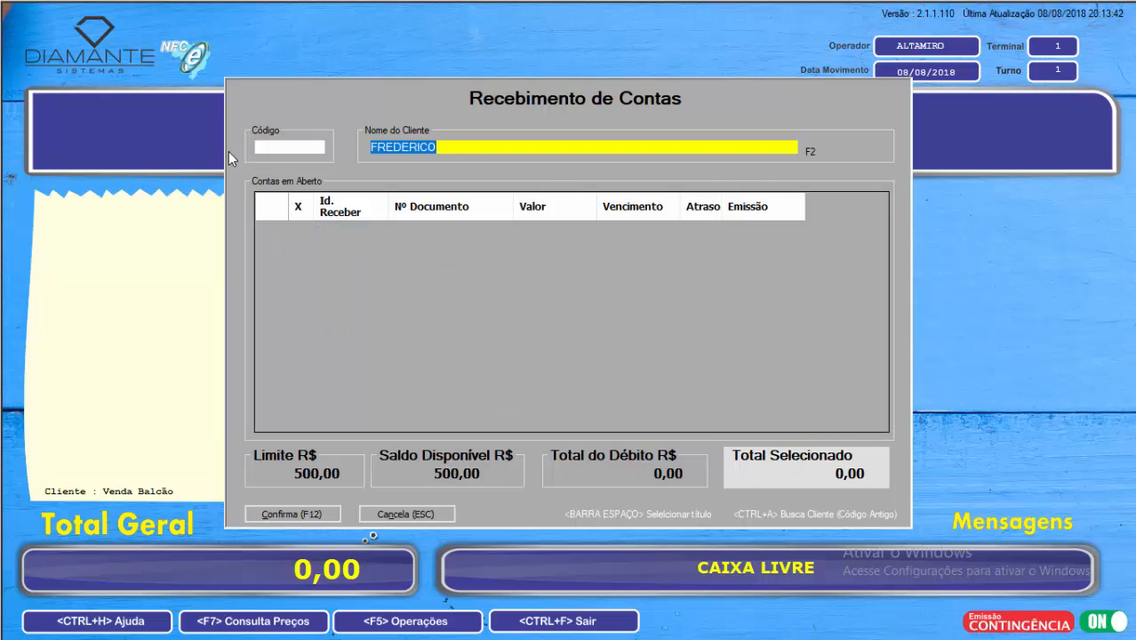
Step: Search for the previous customer by the first three letters of the name and reload that customer's open accounts
text(ALT)
key(Return)
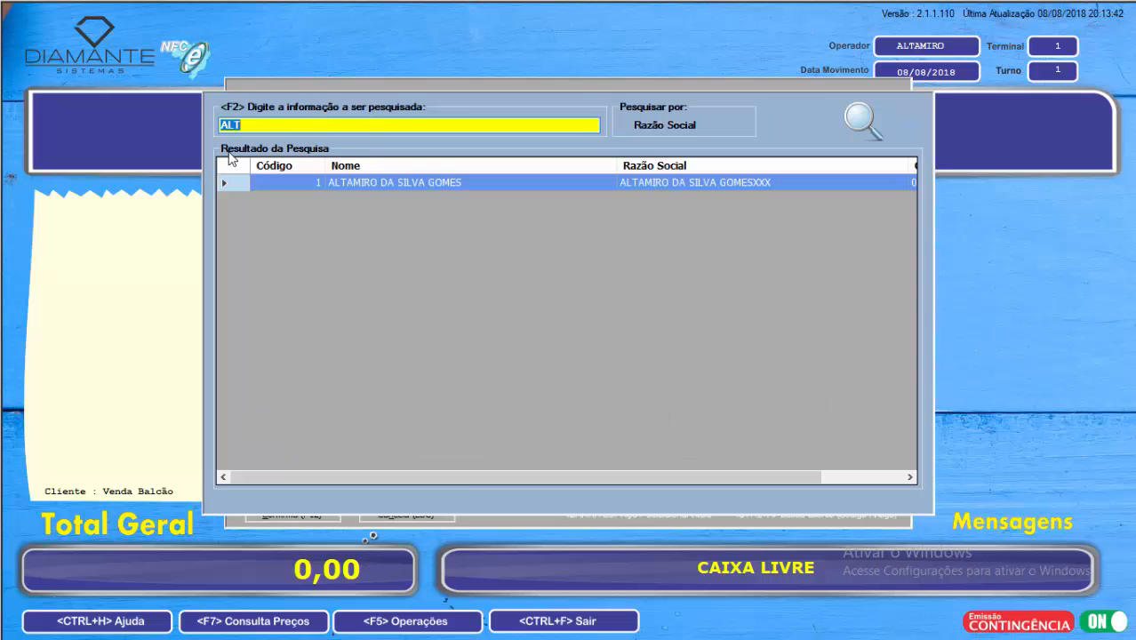
key(Return)
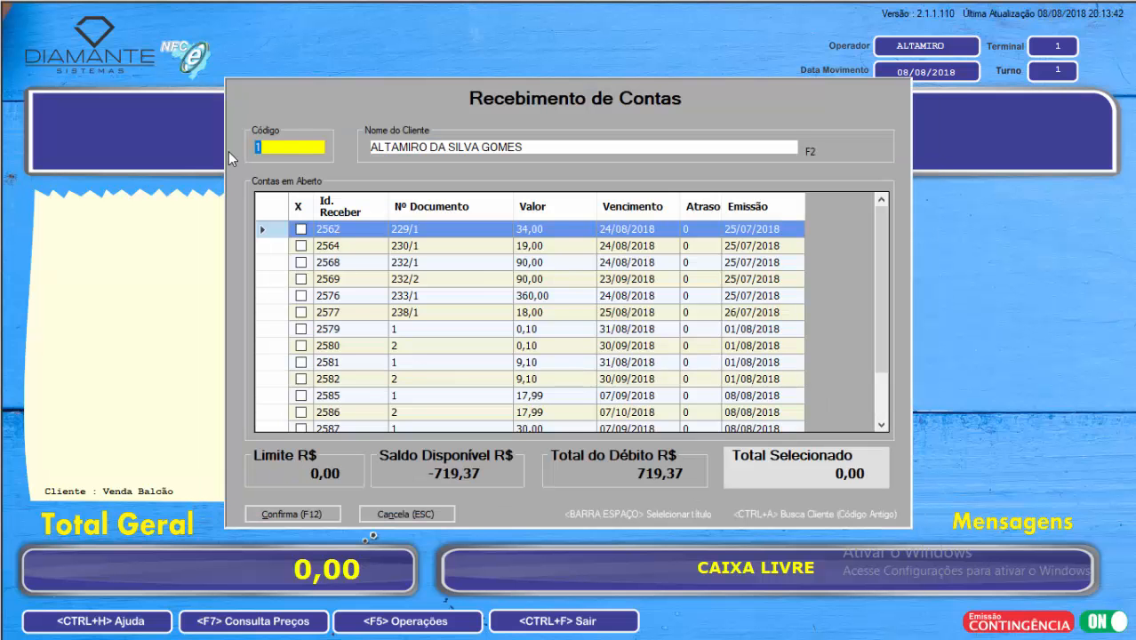
key(Tab)
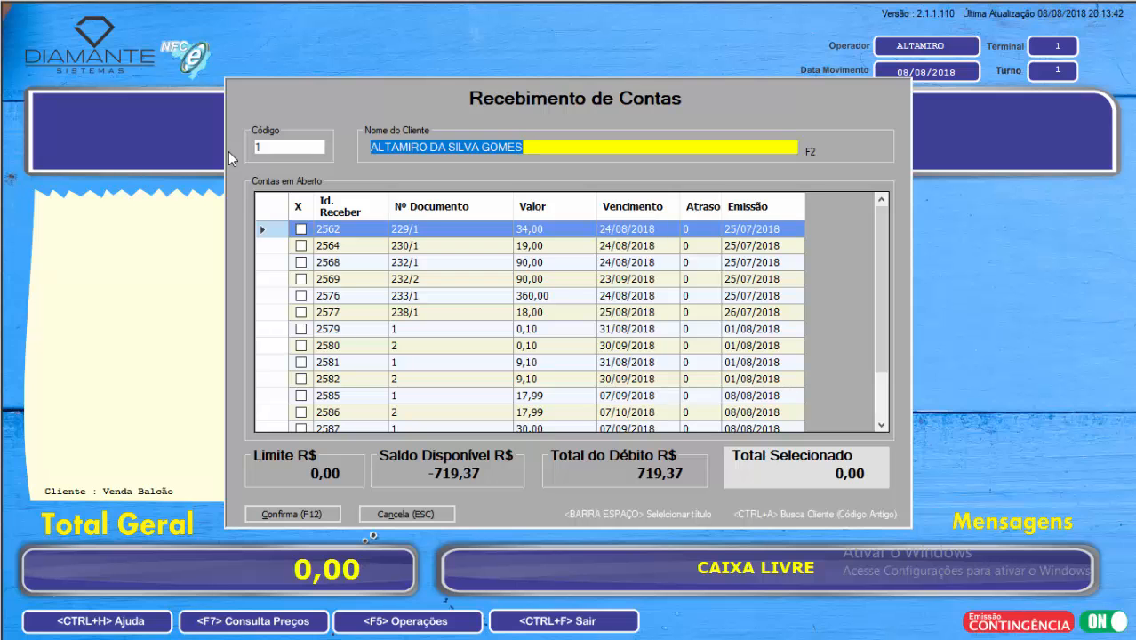
Step: Mark accounts 229/1, 230/1 and 232/1 for receipt in the open accounts list
key(Tab)
key(Down)
key(Down)
key(Up)
key(Up)
key(Down)
key(Up)
key(space)
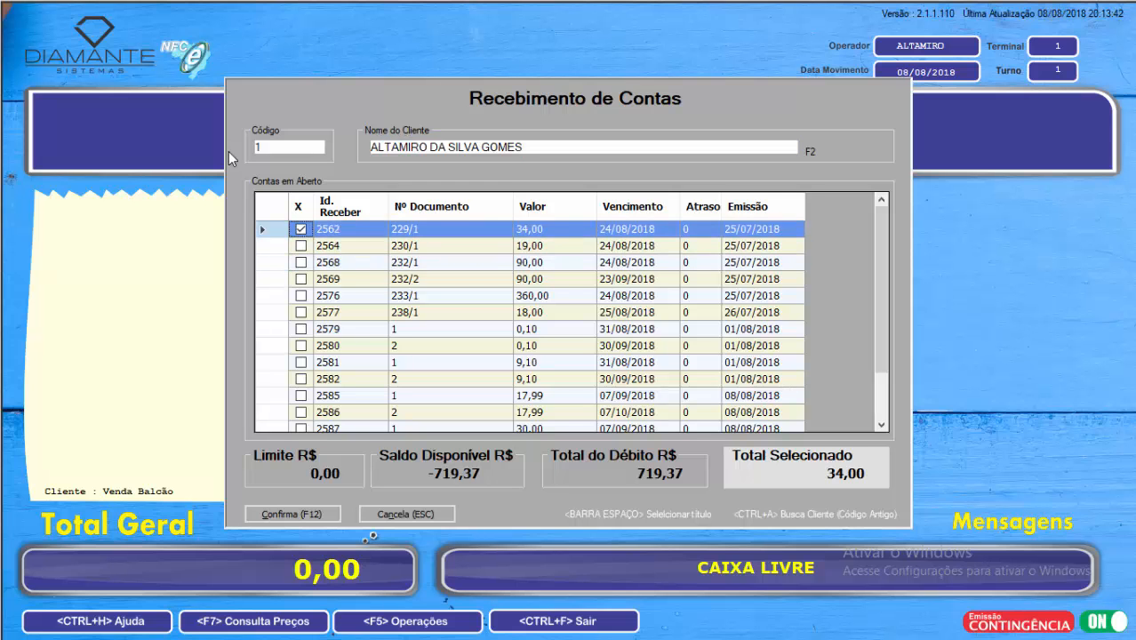
key(Down)
key(space)
Step: Clear the marks from accounts 229/1, 230/1 and 232/1
key(Down)
key(space)
key(Down)
key(Down)
key(Down)
key(Down)
key(Up)
key(Up)
key(Up)
key(Up)
key(Up)
key(Up)
key(Up)
key(space)
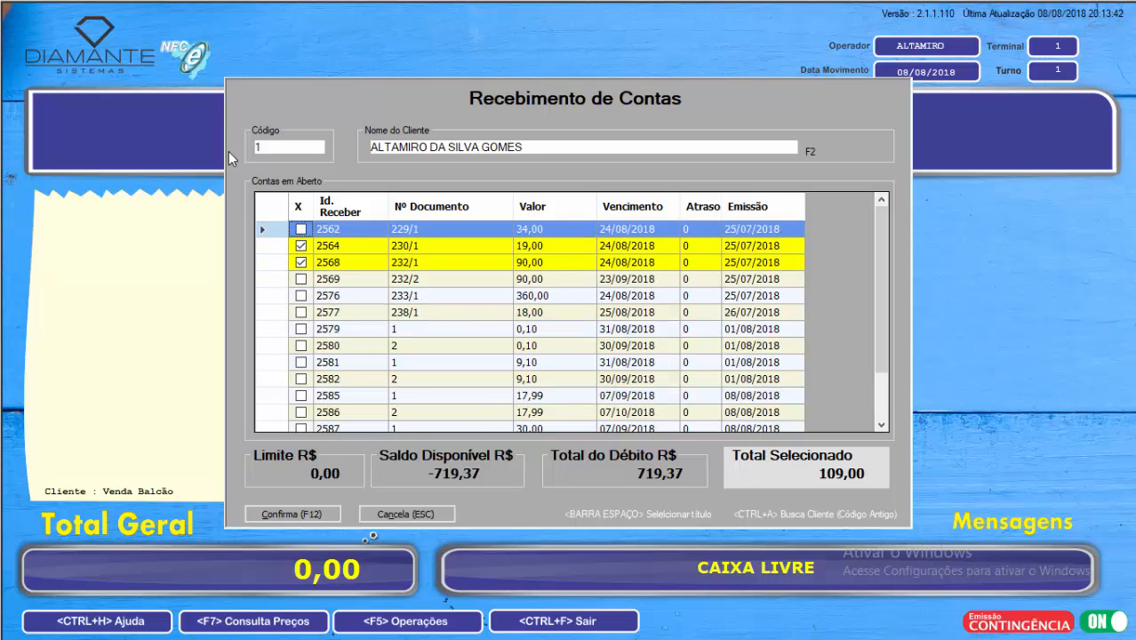
key(Down)
key(space)
Step: Mark only account 233/1 for receipt and proceed to its payment
key(Down)
key(space)
key(Up)
key(Down)
key(Down)
key(Down)
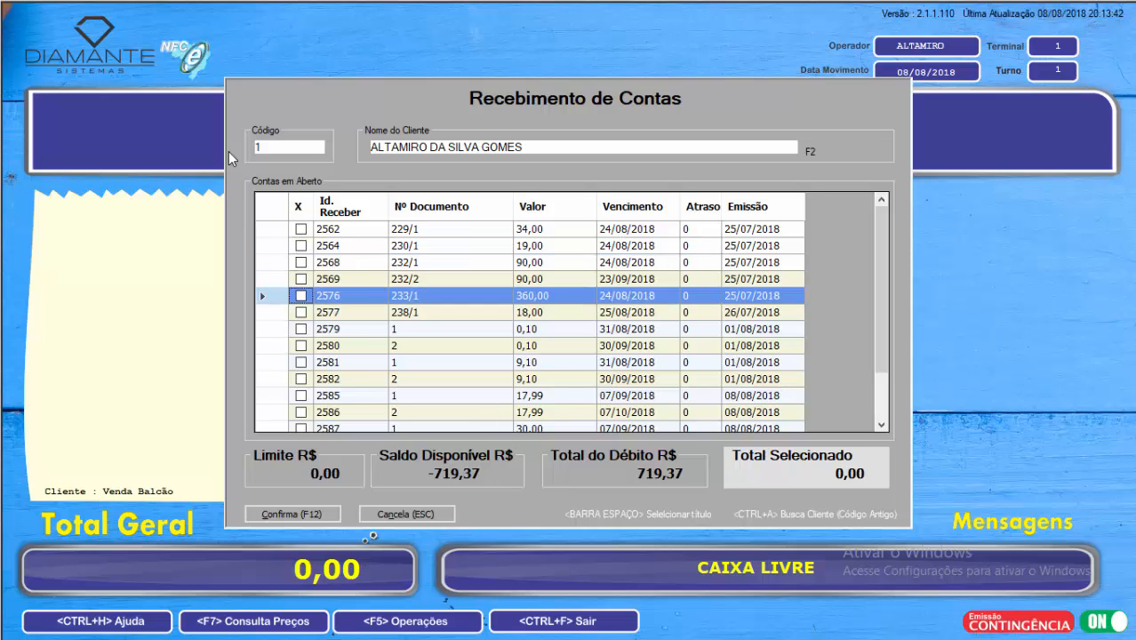
key(space)
key(Up)
key(Down)
key(Up)
key(Down)
key(F12)
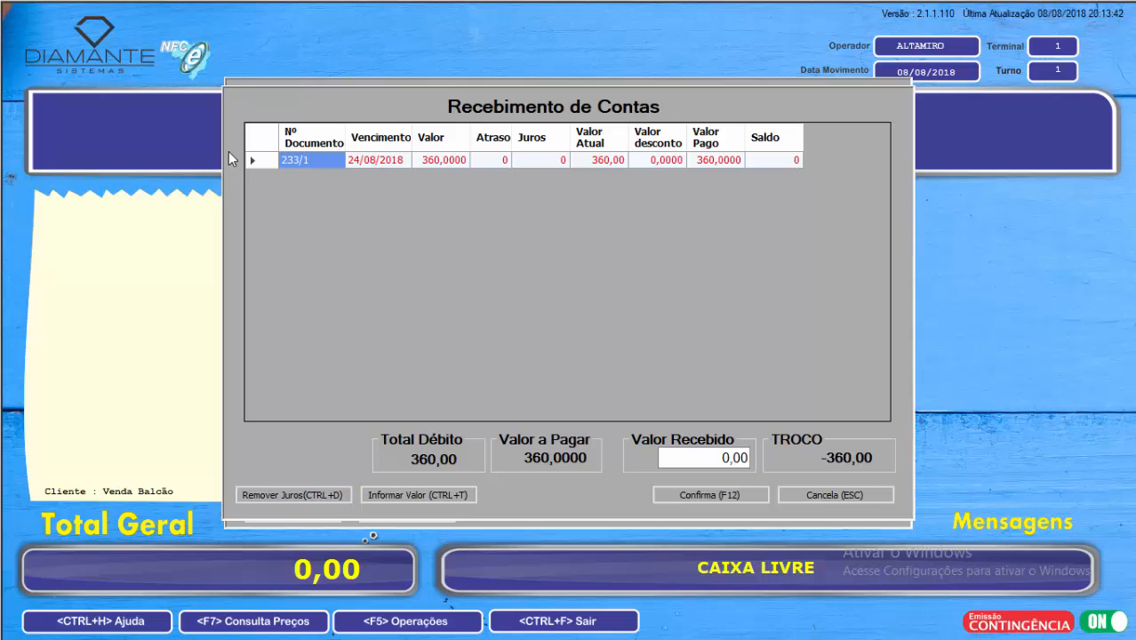
Step: Receive the full 360,00 for account 233/1, confirm the operation and cancel saving the printed receipt
key(Return)
key(F12)
key(Return)
key(Return)
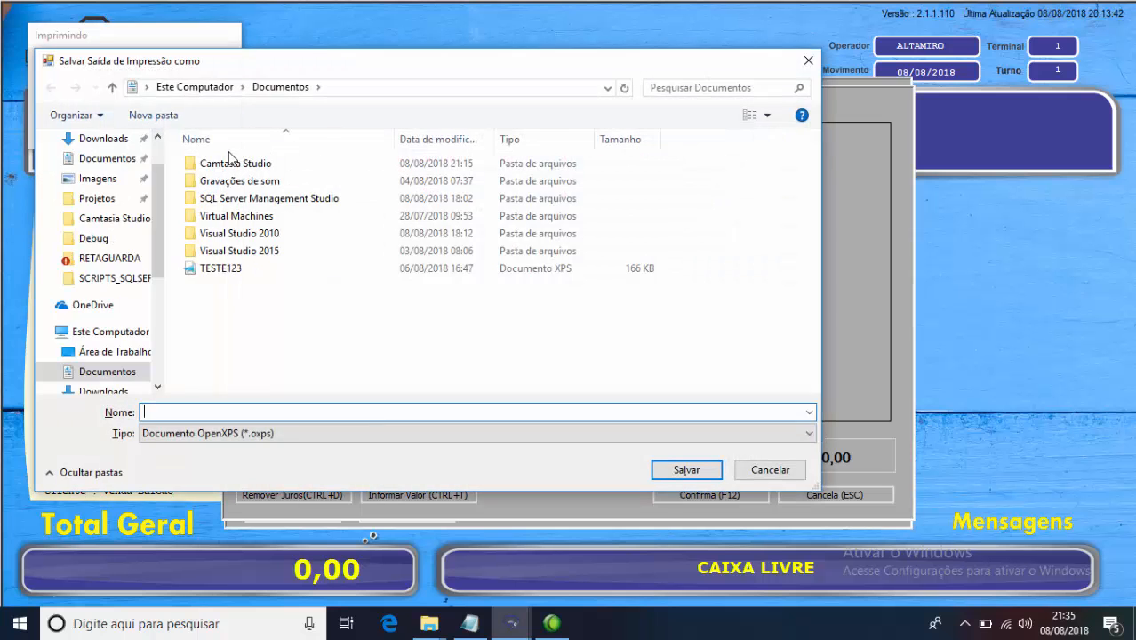
key(Escape)
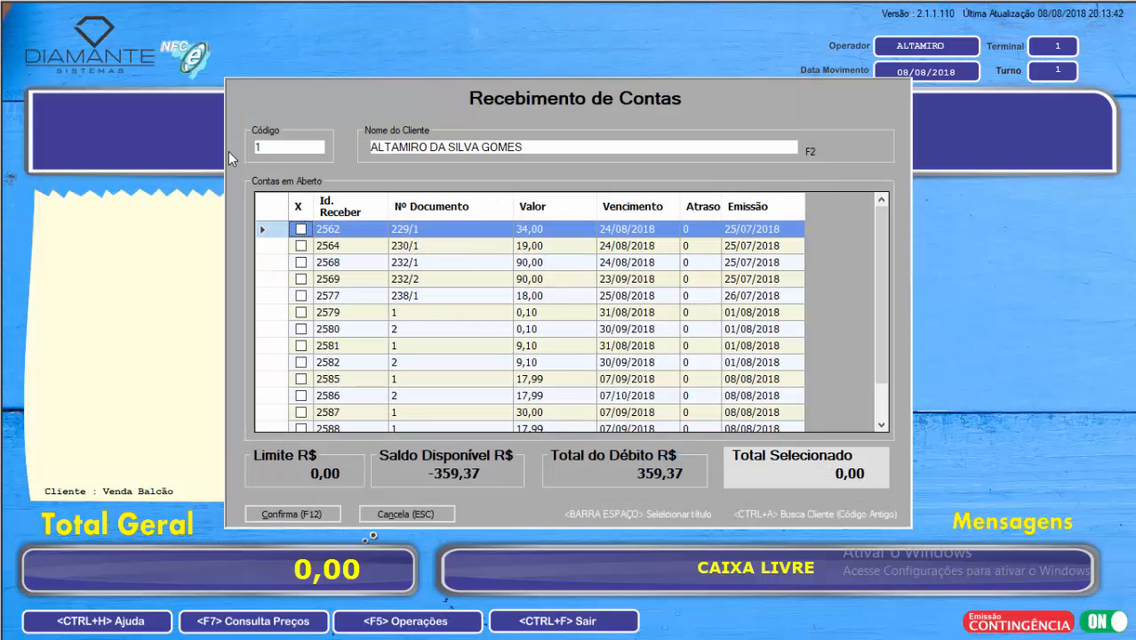
Step: Mark the first seven open accounts, from 229/1 through the second 0,10 installment, and proceed to their payment
key(Down)
key(Up)
key(space)
key(Down)
key(space)
key(Down)
key(space)
key(Down)
key(space)
key(Down)
key(space)
key(Down)
key(space)
key(Down)
key(space)
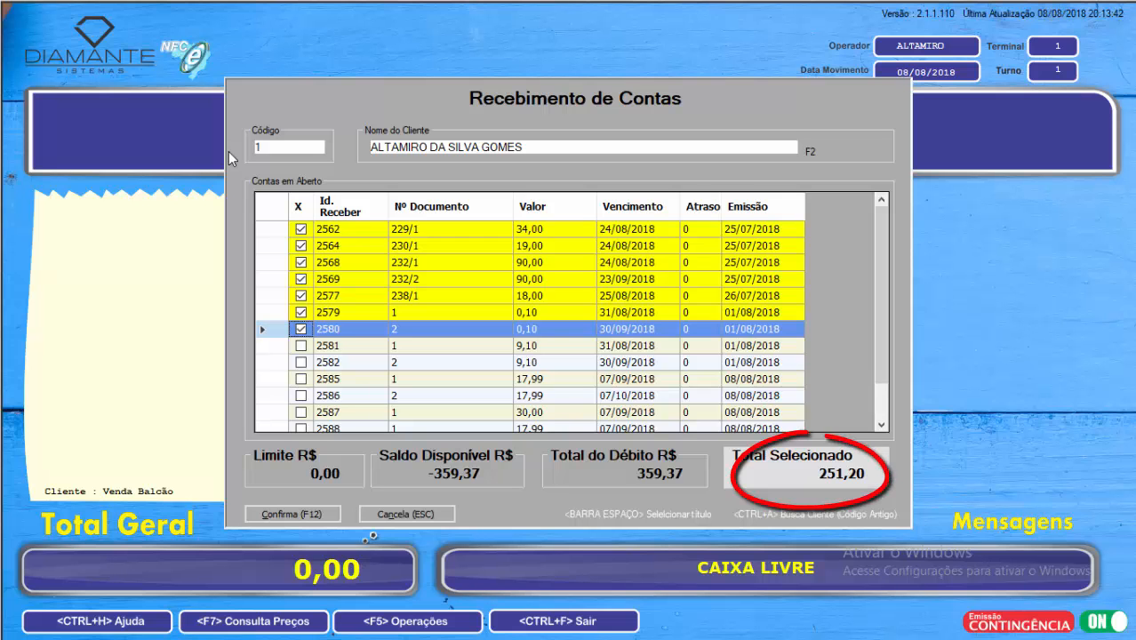
key(F12)
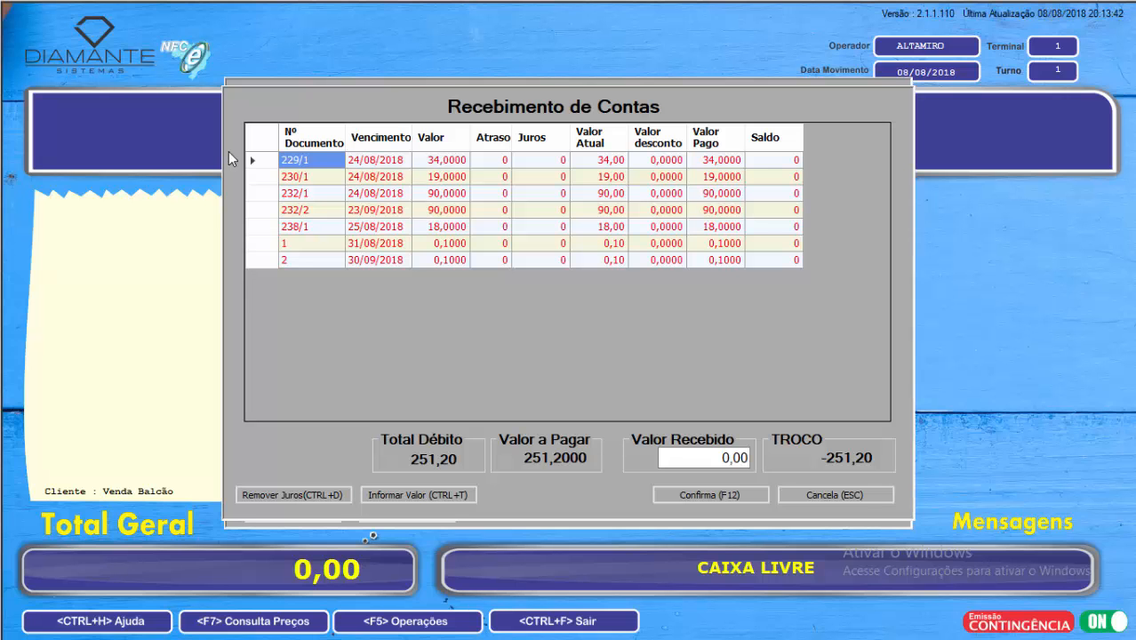
Step: Examine the discount and paid-amount columns of the seven accounts in the payment list
key(Tab)
key(Tab)
key(Tab)
key(Tab)
key(Tab)
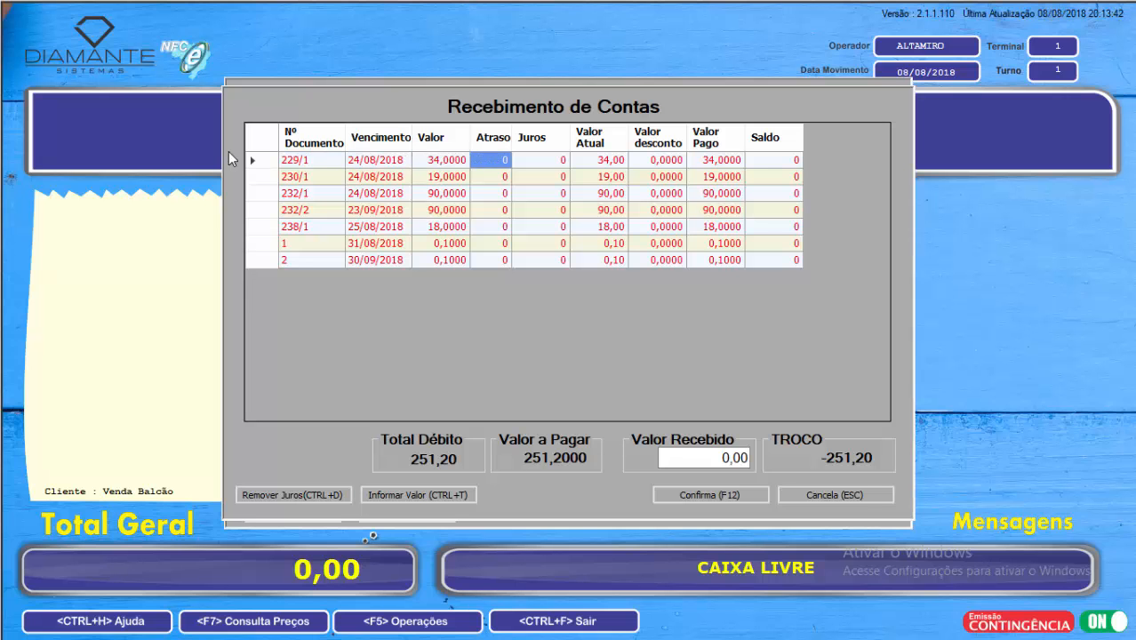
key(Down)
key(Down)
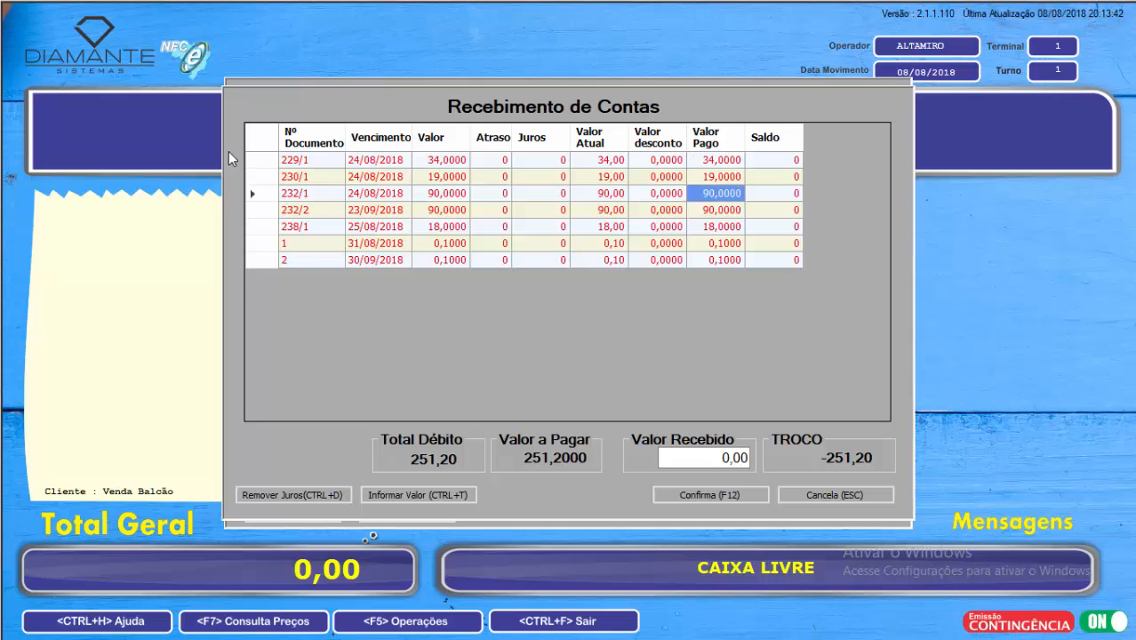
key(Up)
key(Up)
key(Down)
key(Left)
key(Up)
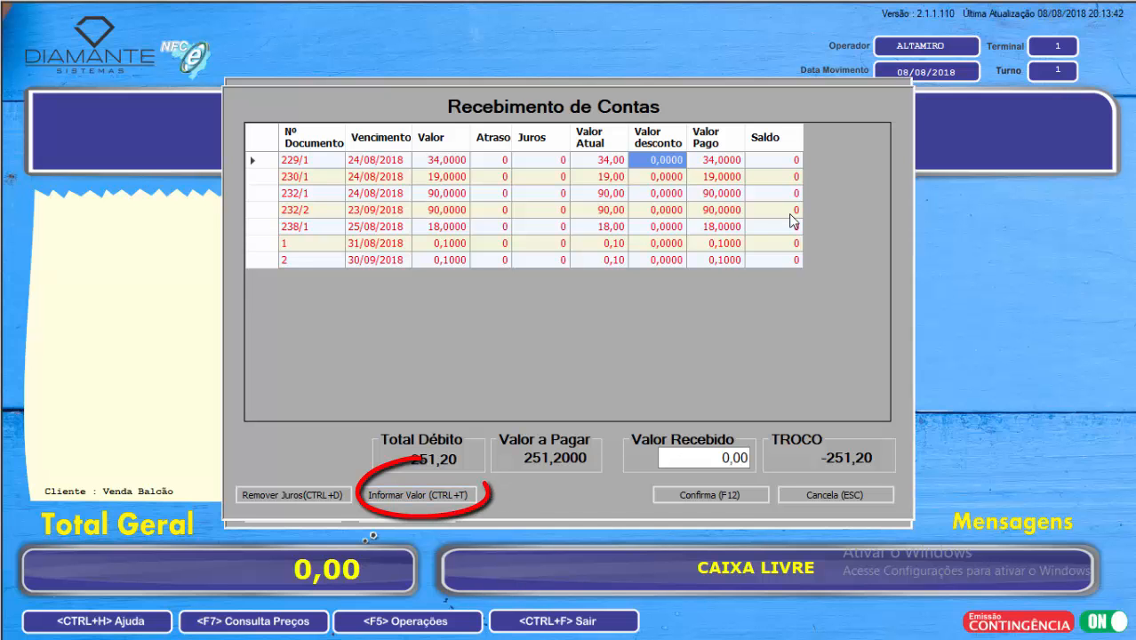
Step: Enter a total paid amount of 250,00 to distribute across the seven accounts
key(ctrl+t)
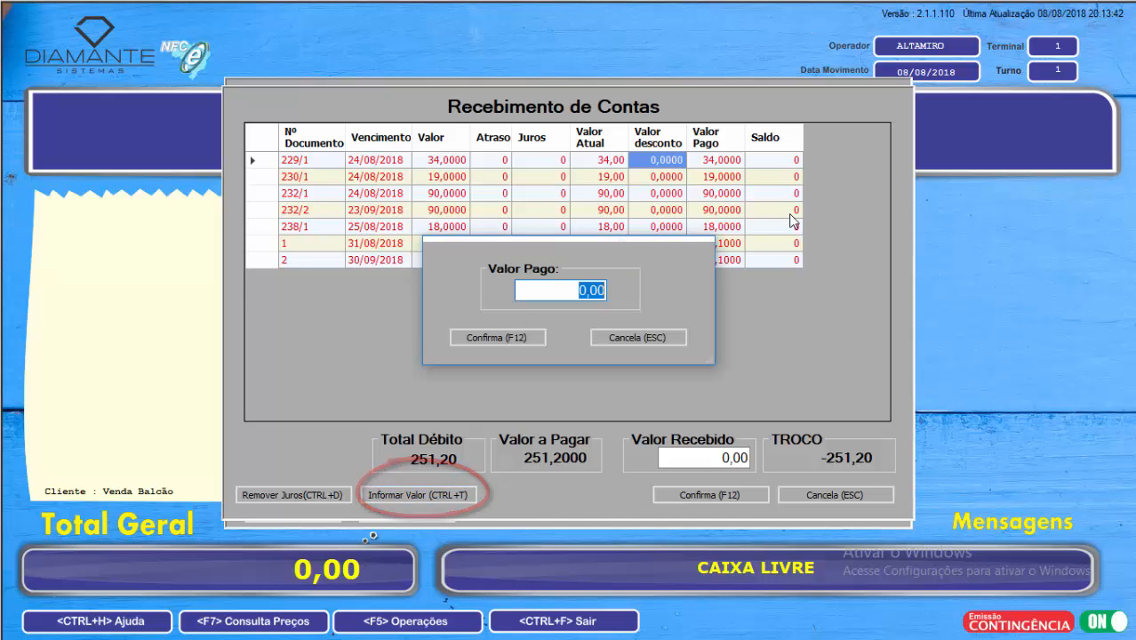
text(250,00)
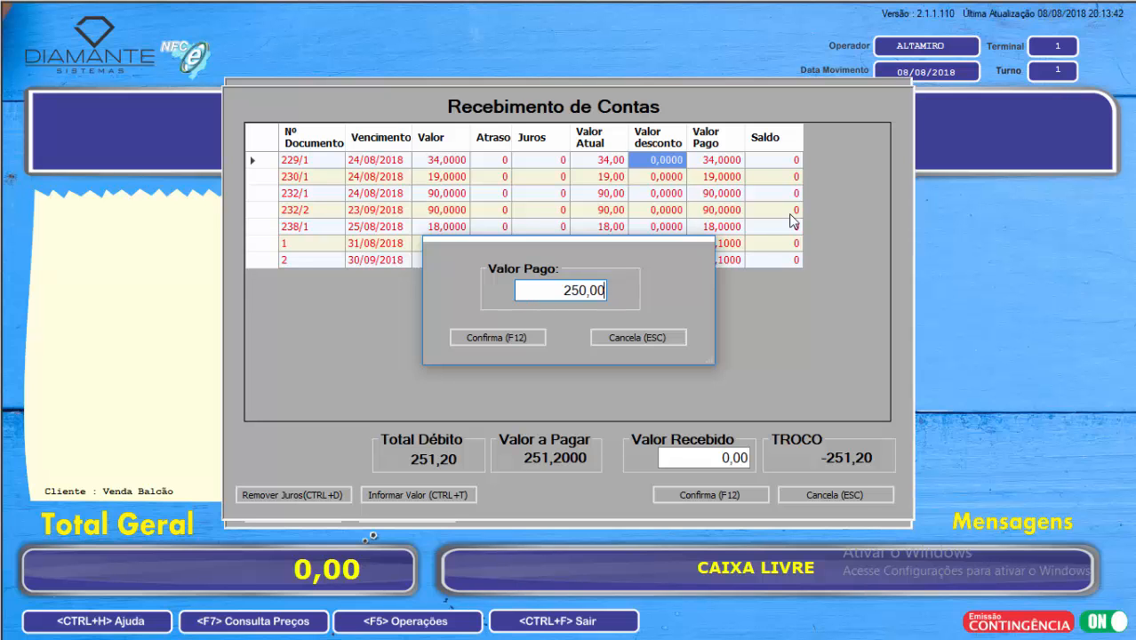
key(Return)
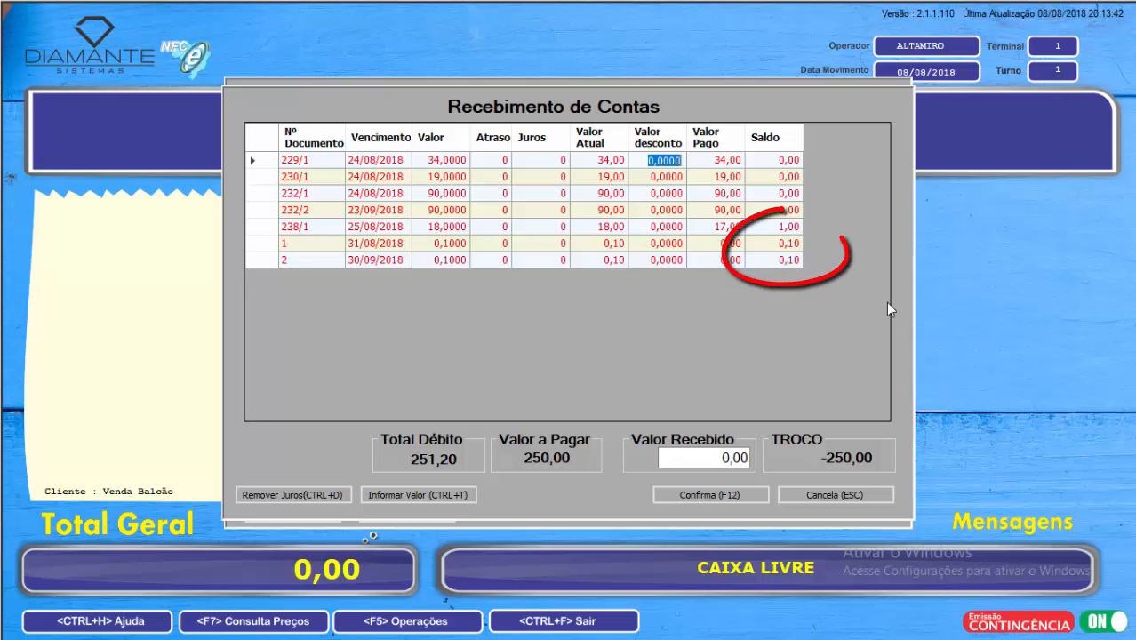
Step: Receive 250,00 for the seven accounts, confirm the operation and cancel saving the printed receipt
key(F12)
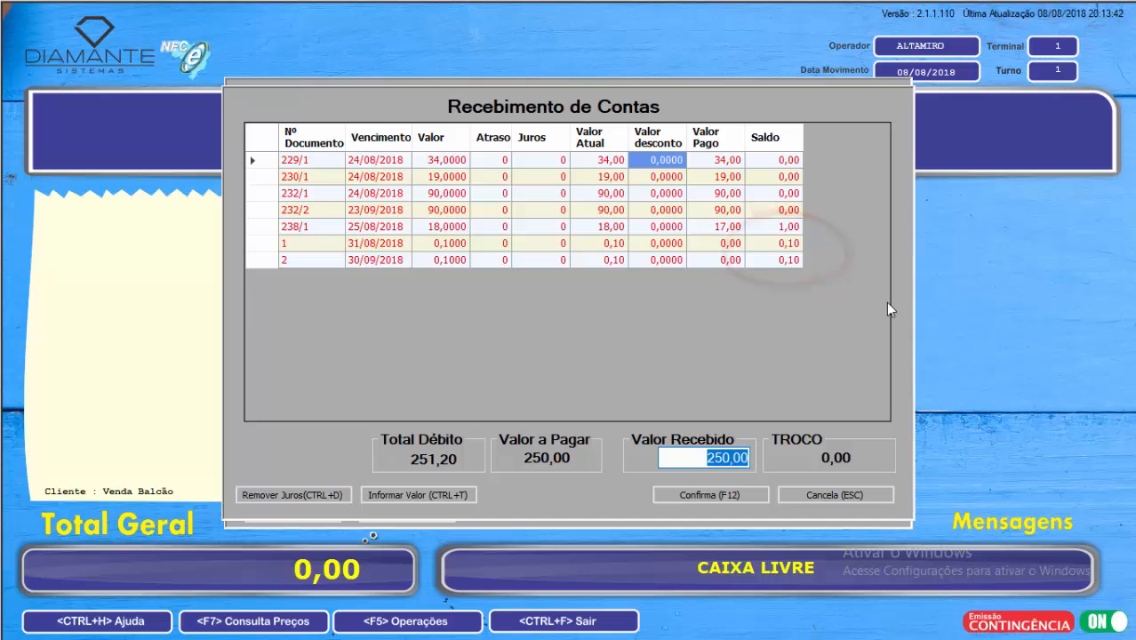
key(F12)
key(Return)
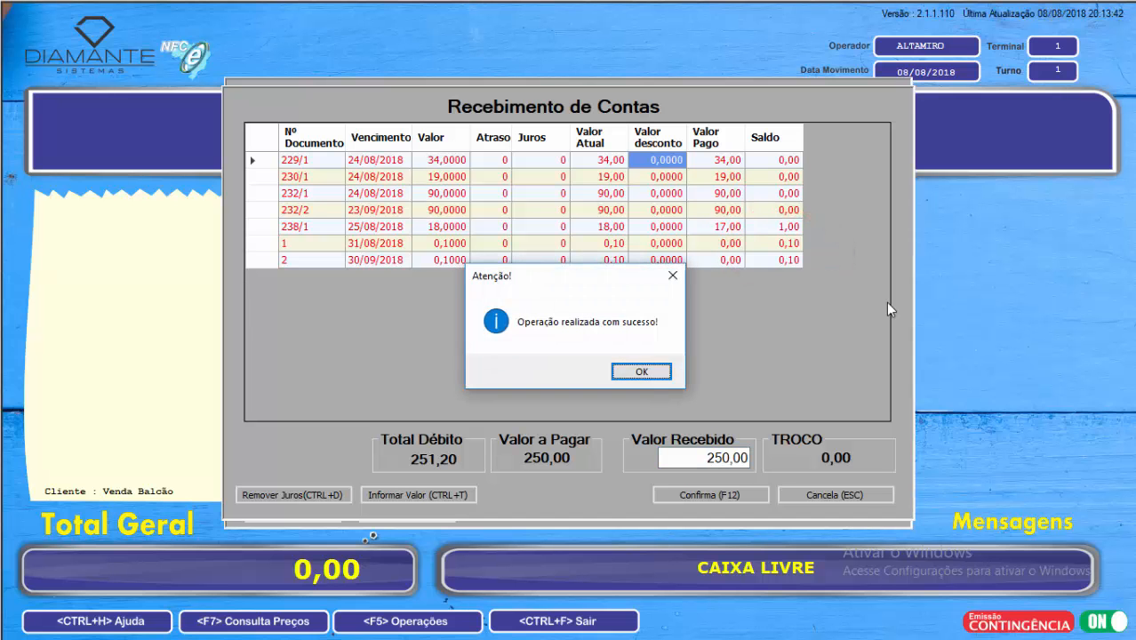
key(Return)
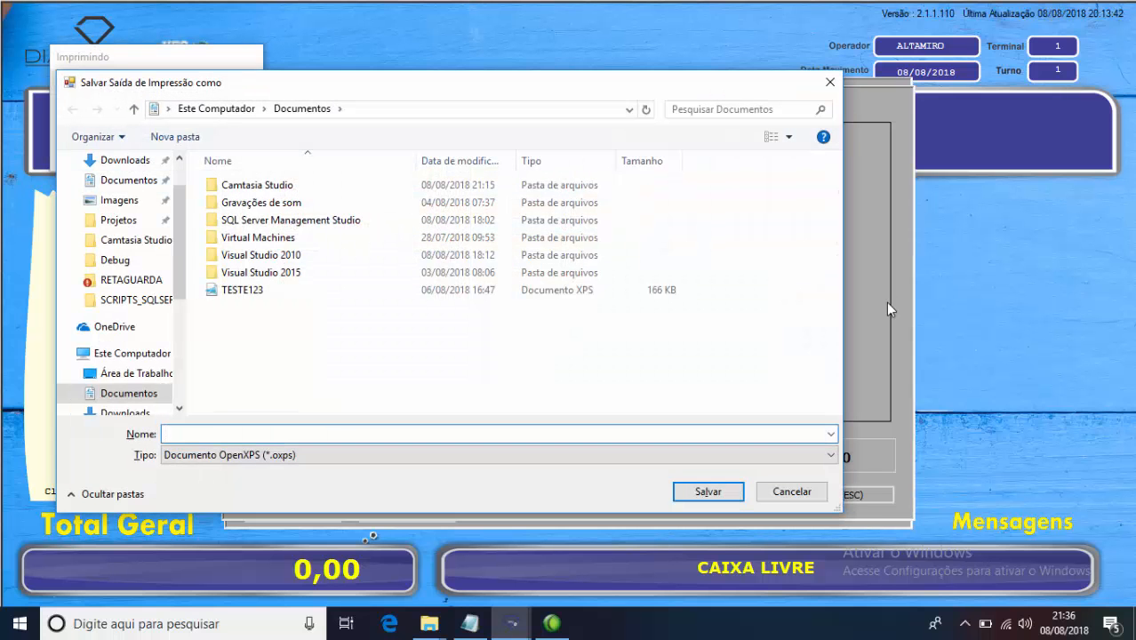
key(Escape)
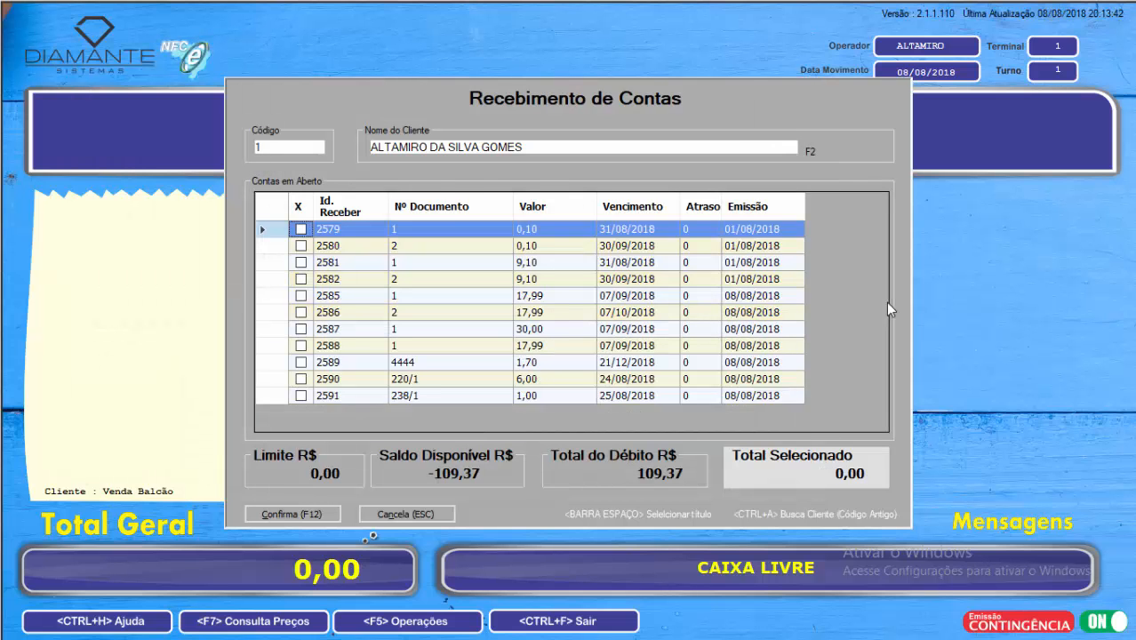